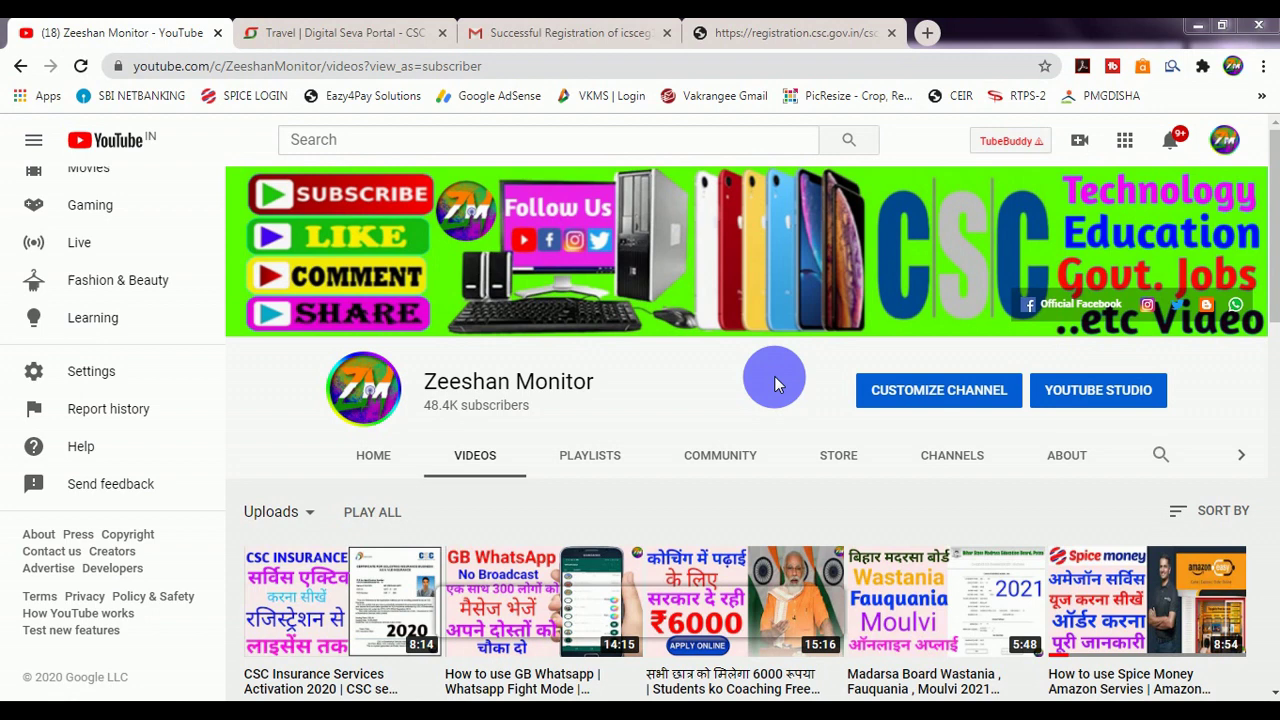
Step: Switch to the Gmail tab that holds the IRCTC registration email
key("ctrl+3")
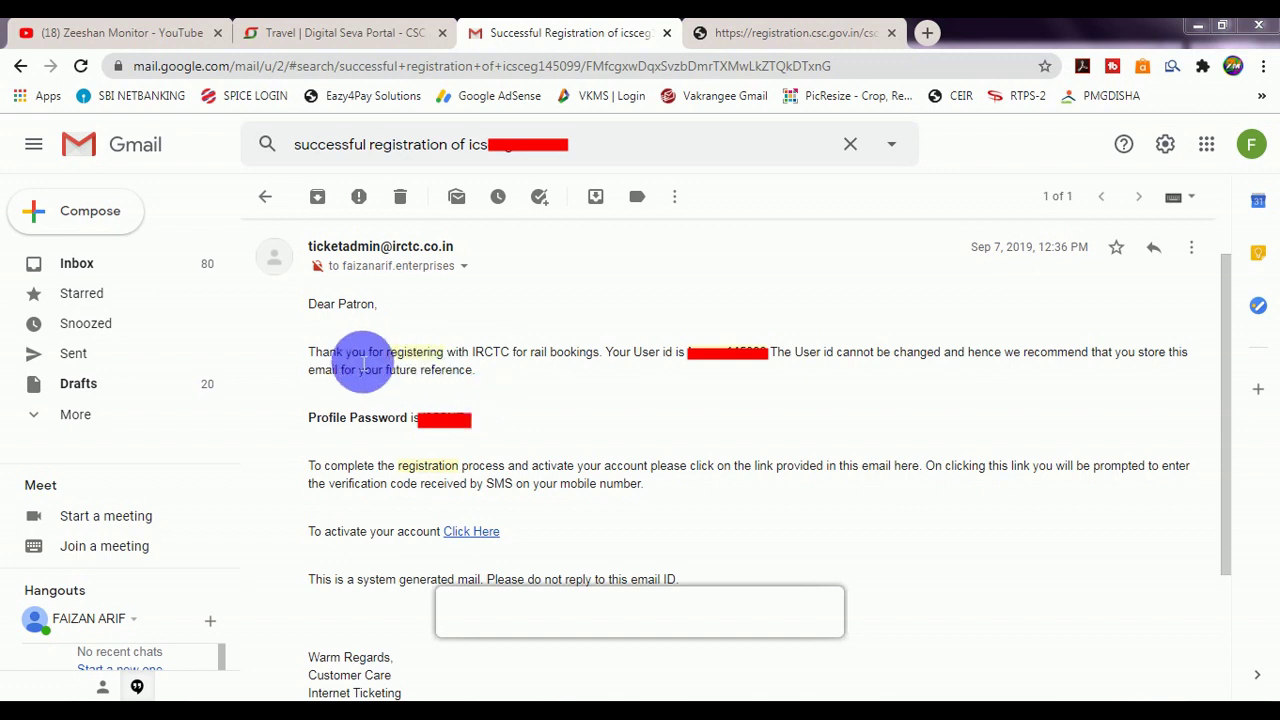
Step: Highlight the User id and Profile Password lines, then follow the email's 'Click Here' activation link
left_click_drag(663, 352, 699, 356)
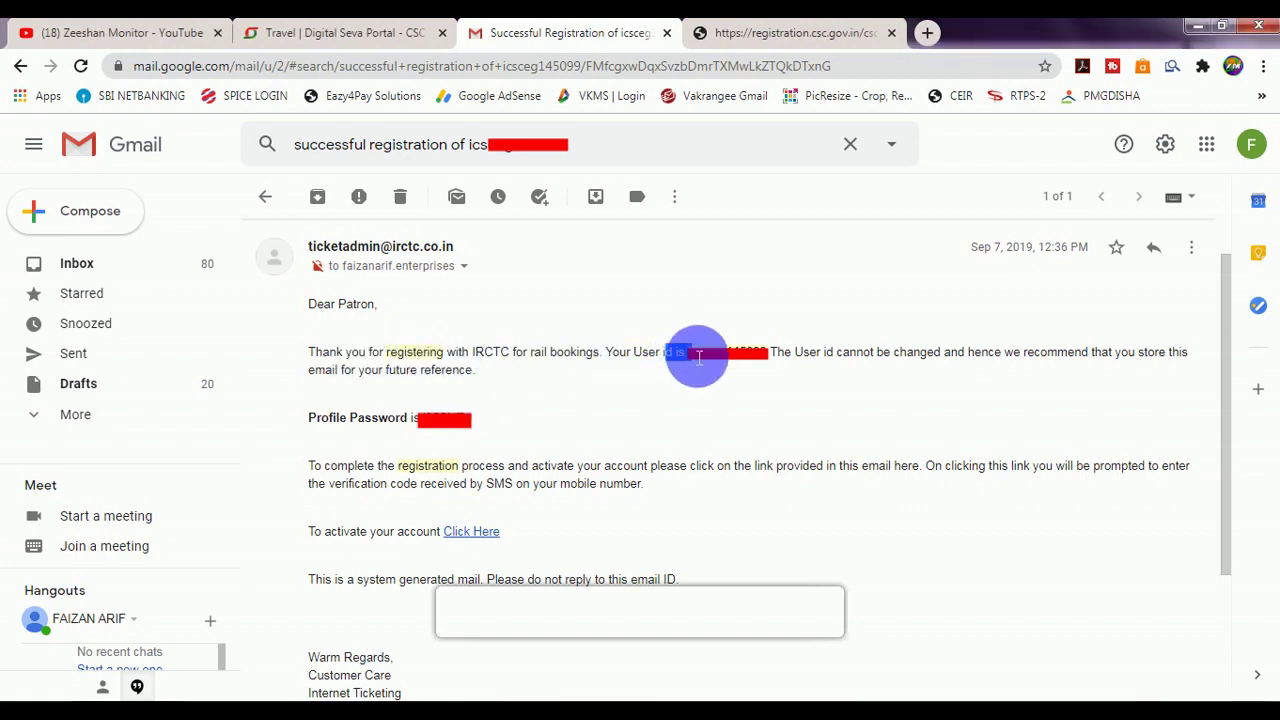
left_click_drag(349, 418, 446, 418)
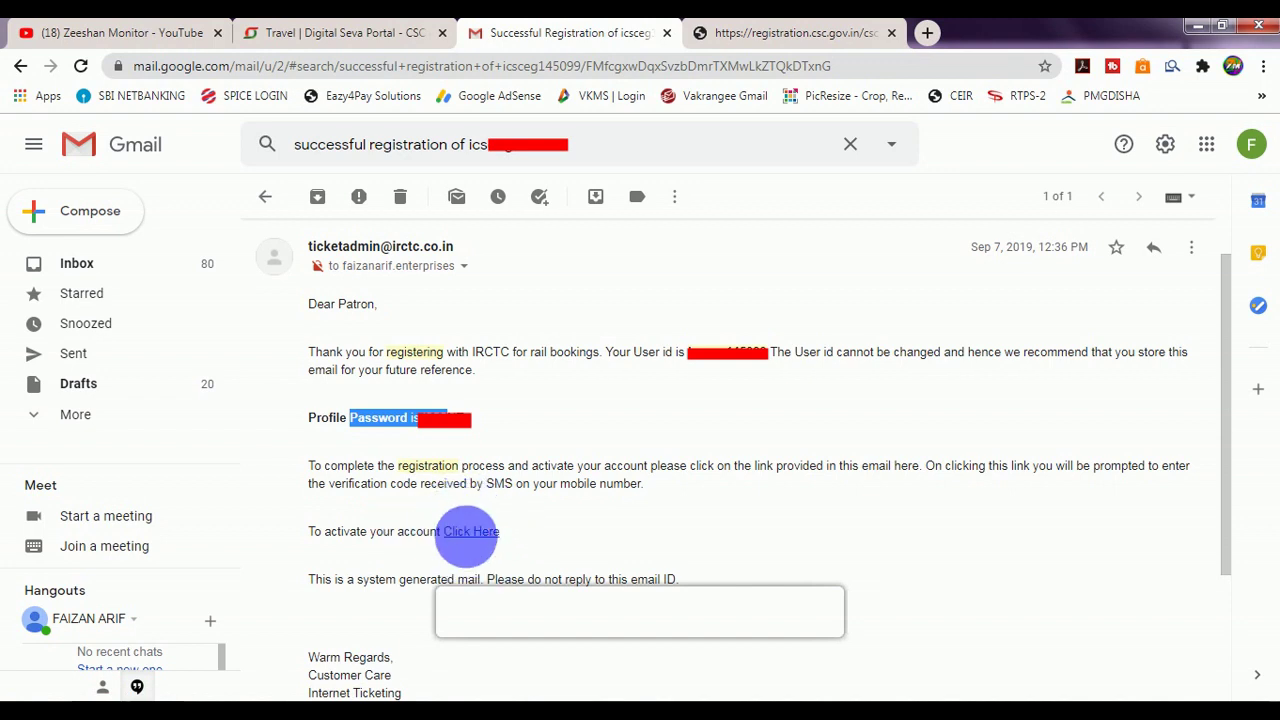
left_click(468, 536)
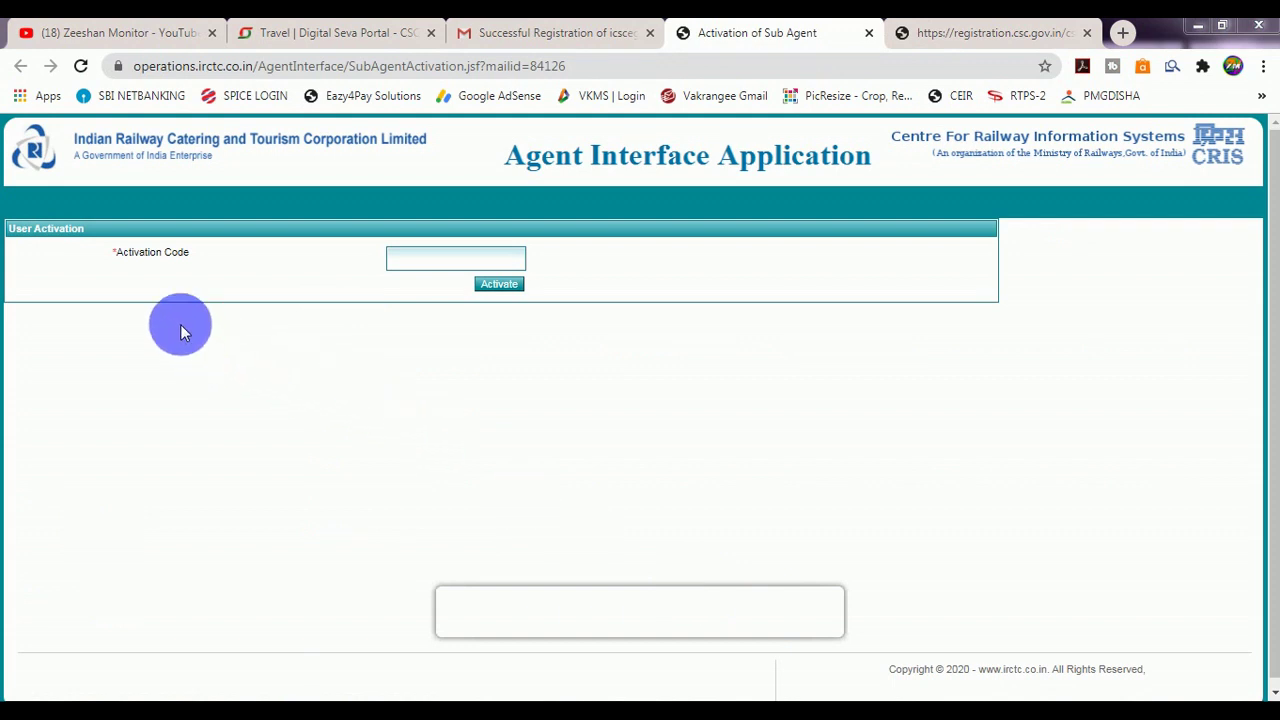
Step: Enter the SMS activation code, activate the agent account, and follow the success link to login
left_click(426, 273)
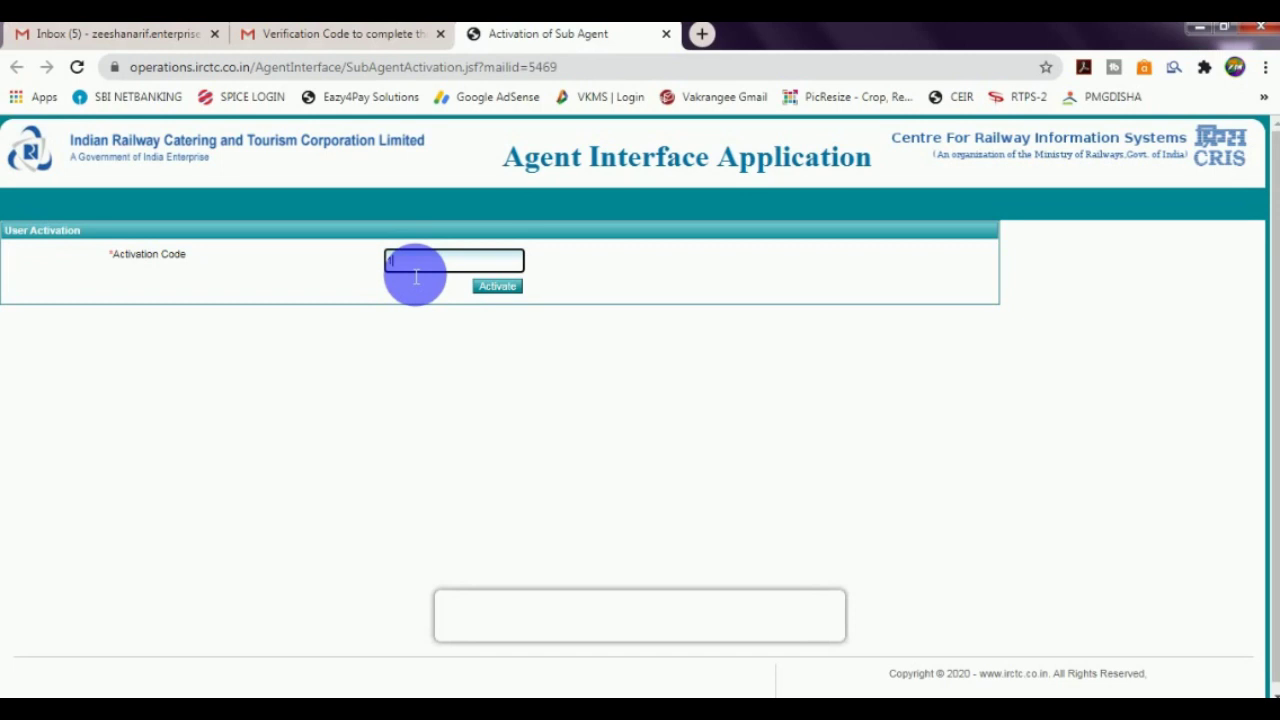
left_click(498, 292)
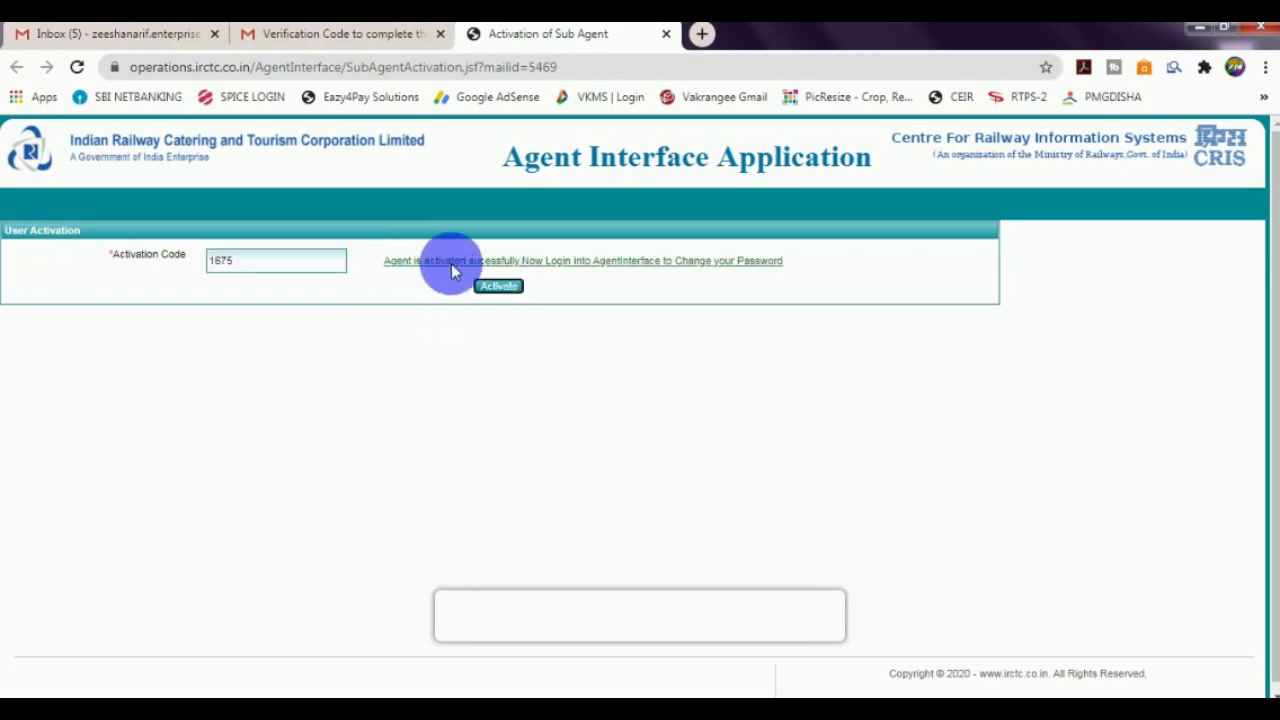
left_click(582, 266)
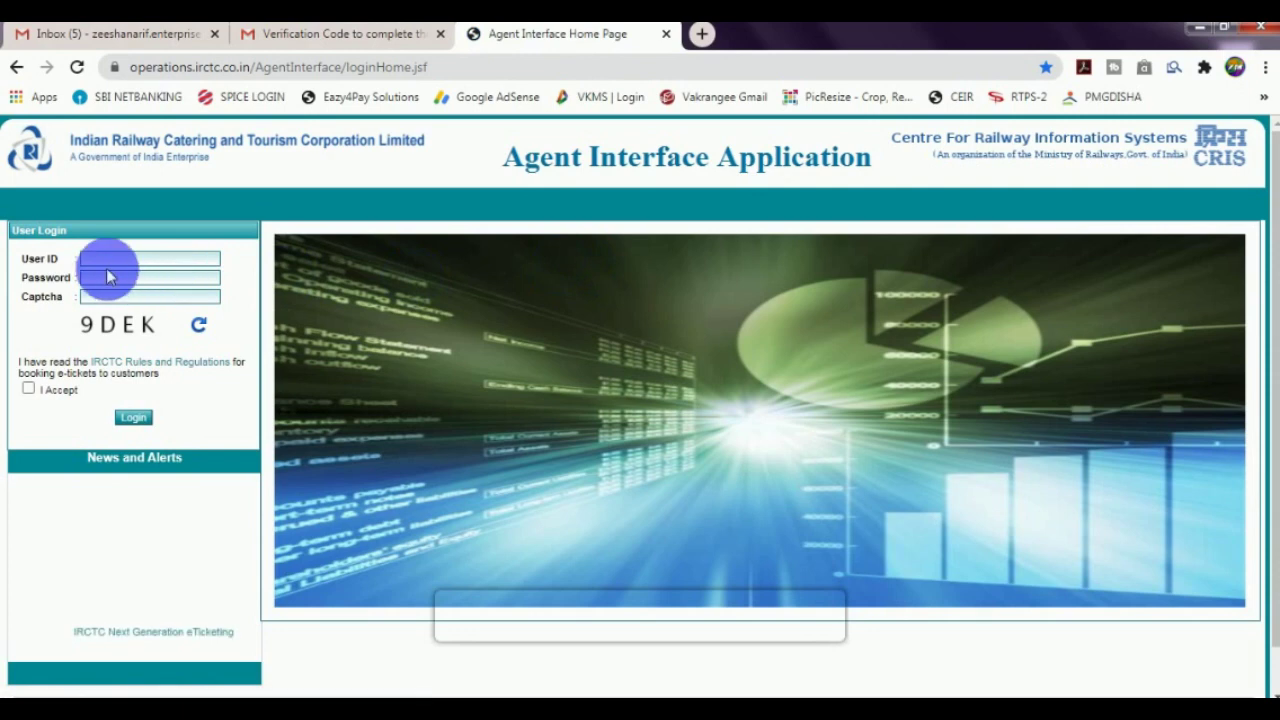
Step: Log in to the agent interface with user ID, password and captcha, accepting the rules
left_click(108, 266)
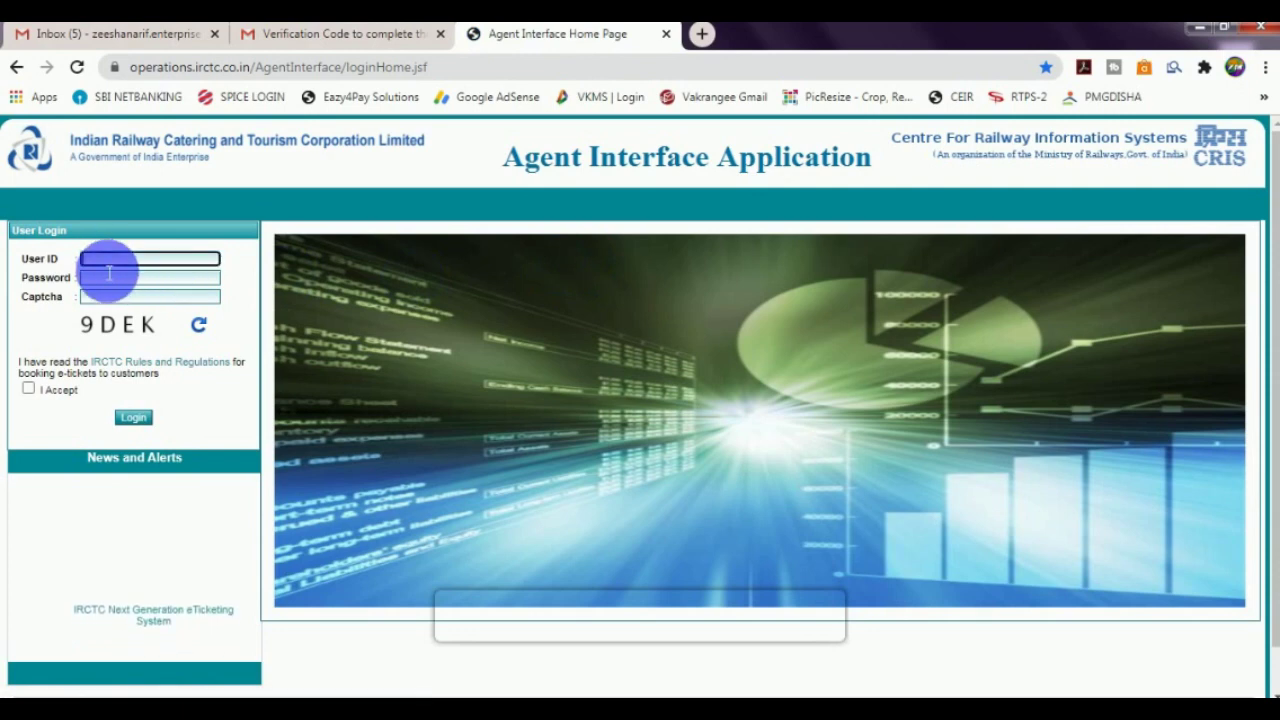
left_click(106, 278)
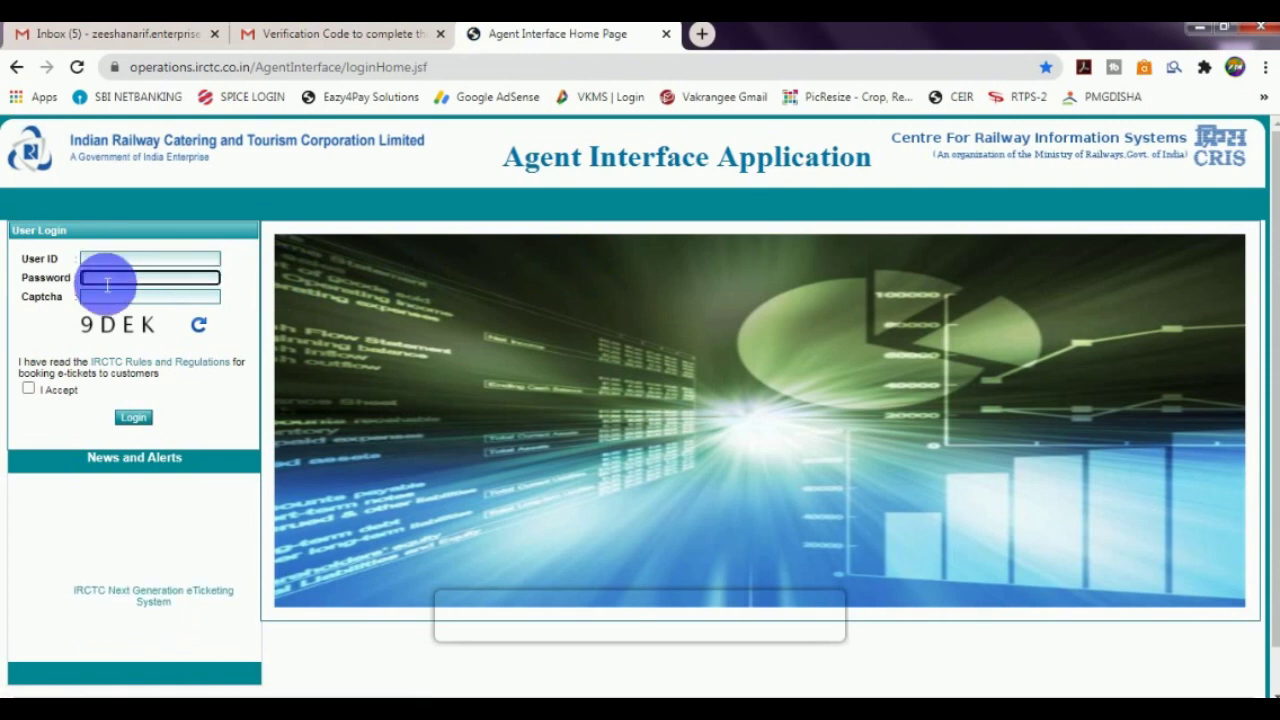
left_click(110, 296)
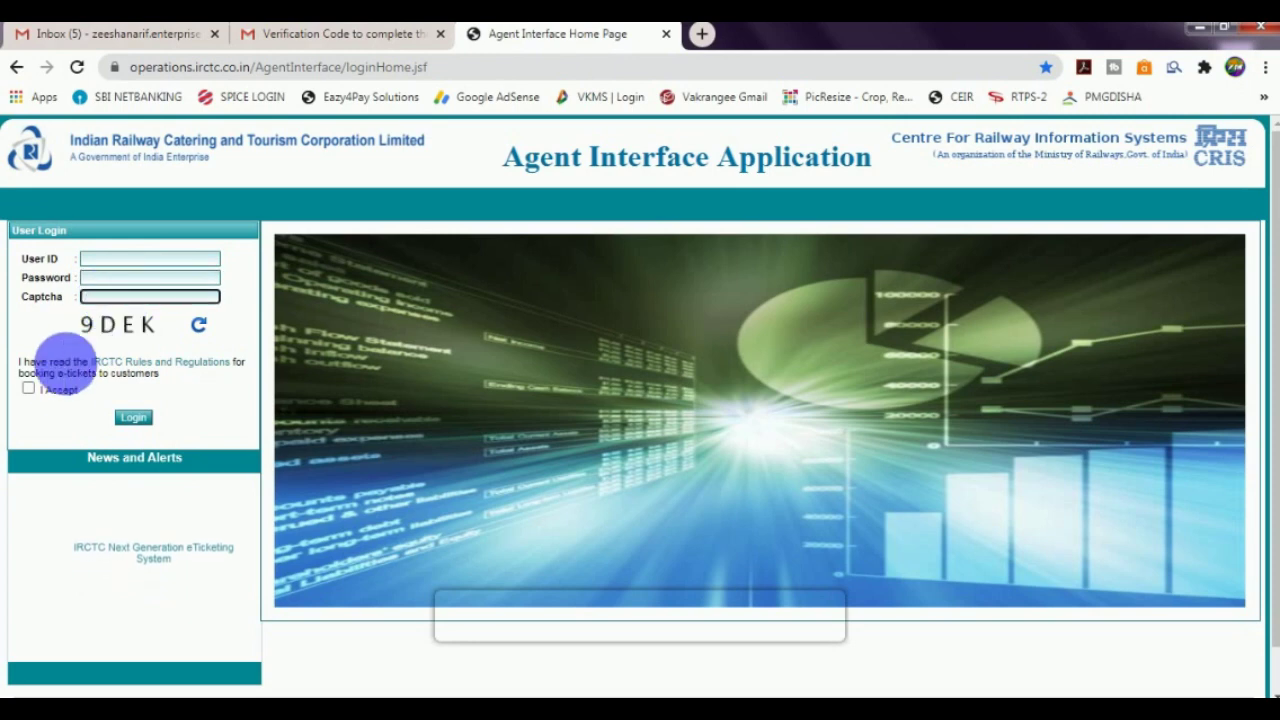
left_click(28, 389)
left_click(136, 420)
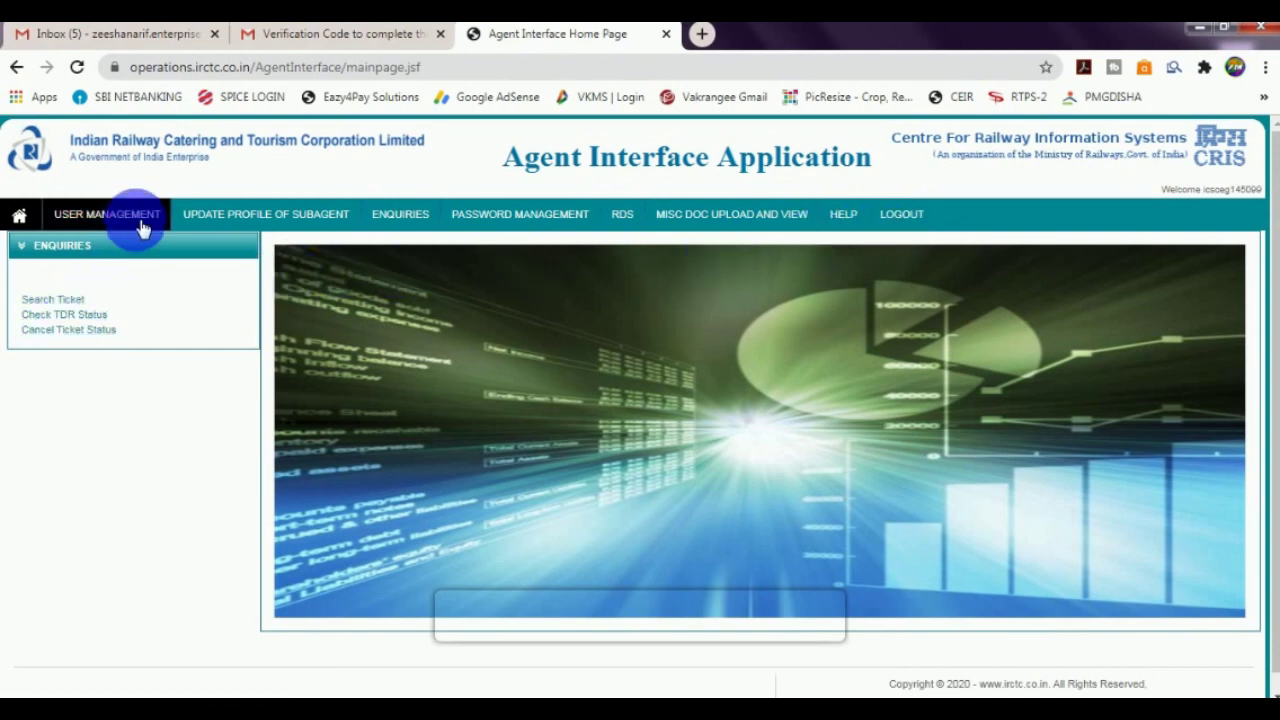
Step: Check Aadhaar Based KYC status under Update Profile of Subagent, then return to the home page
left_click(258, 221)
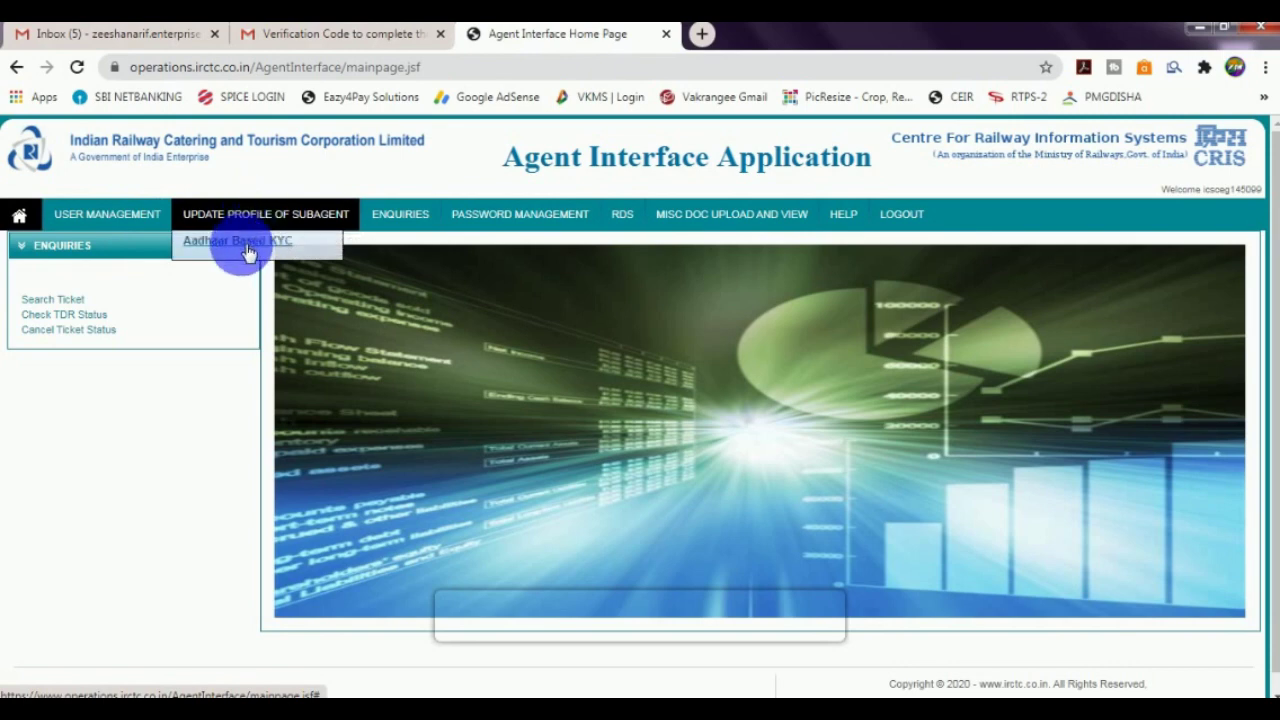
left_click(246, 247)
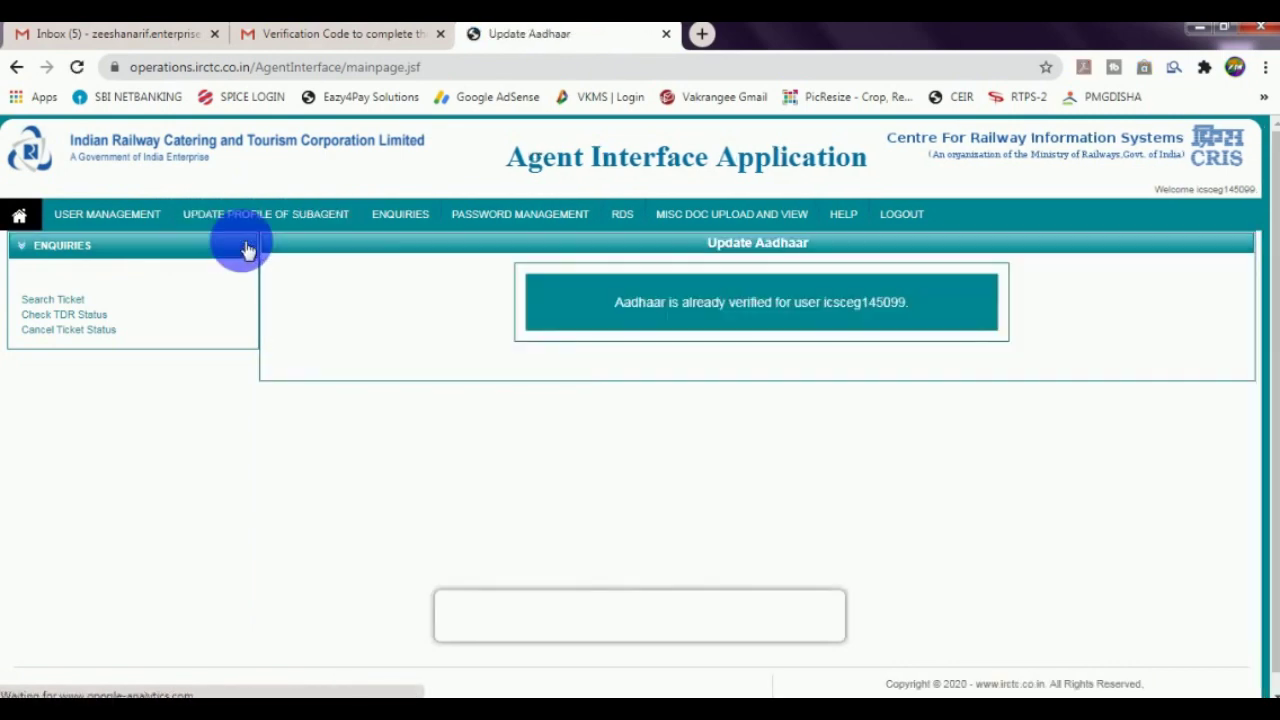
left_click(20, 217)
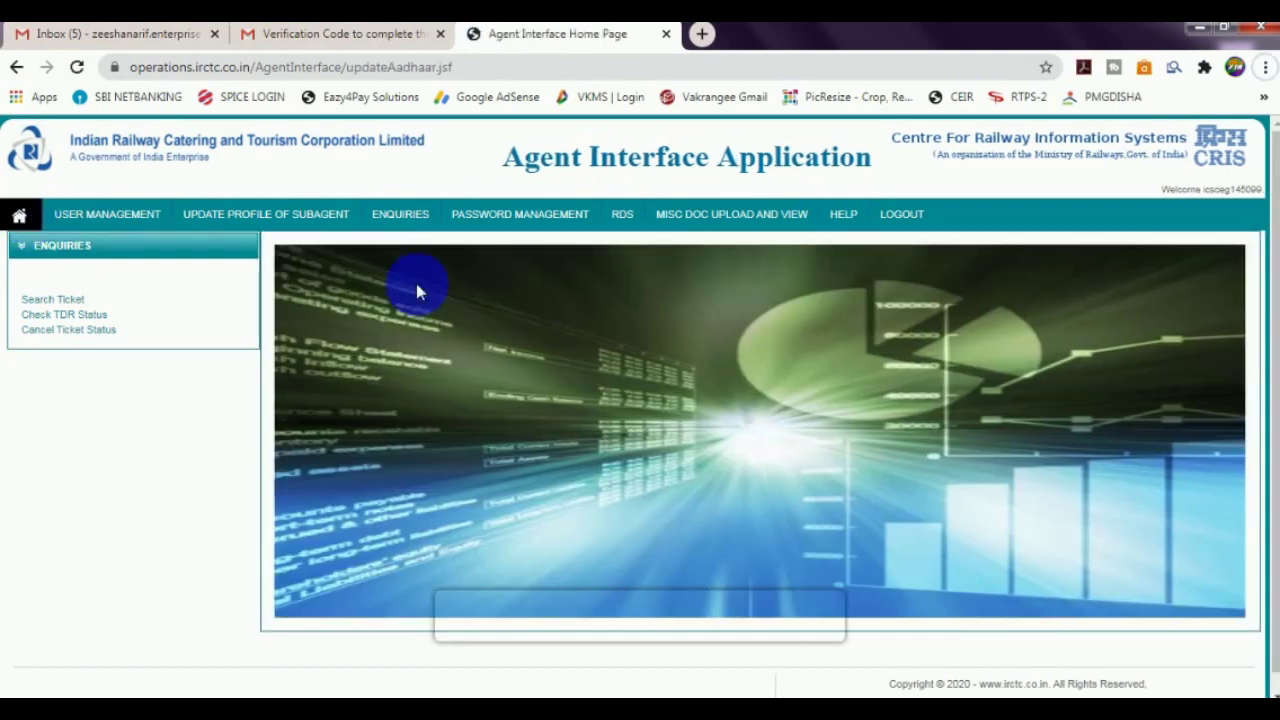
mouse_move(510, 222)
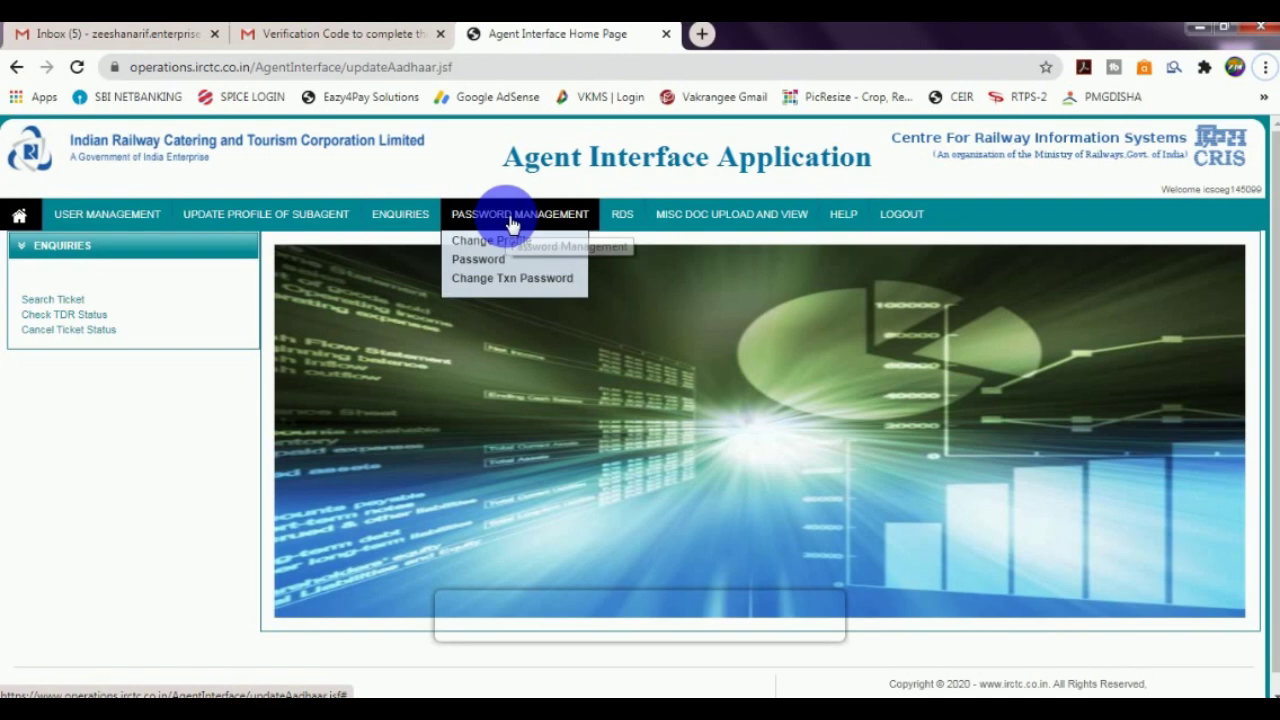
Step: Change the profile password via old, new and confirm fields, resubmitting after the invalid-password warning
left_click(505, 248)
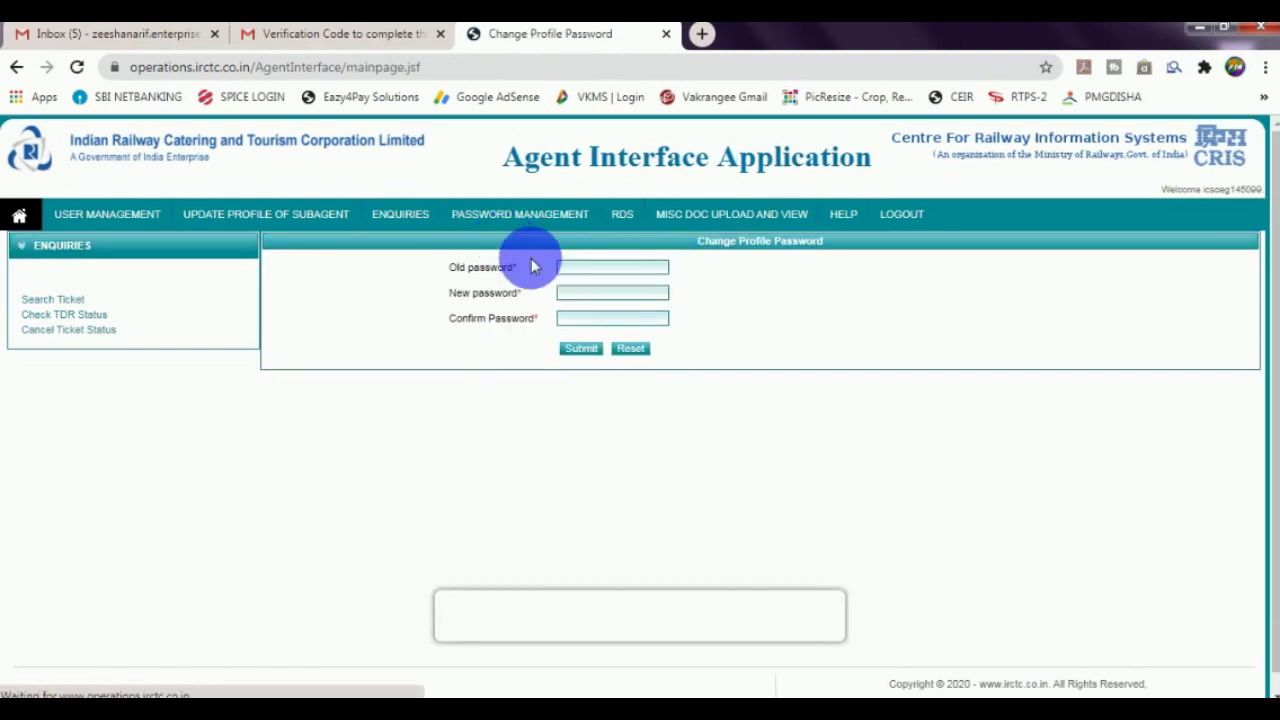
left_click(572, 270)
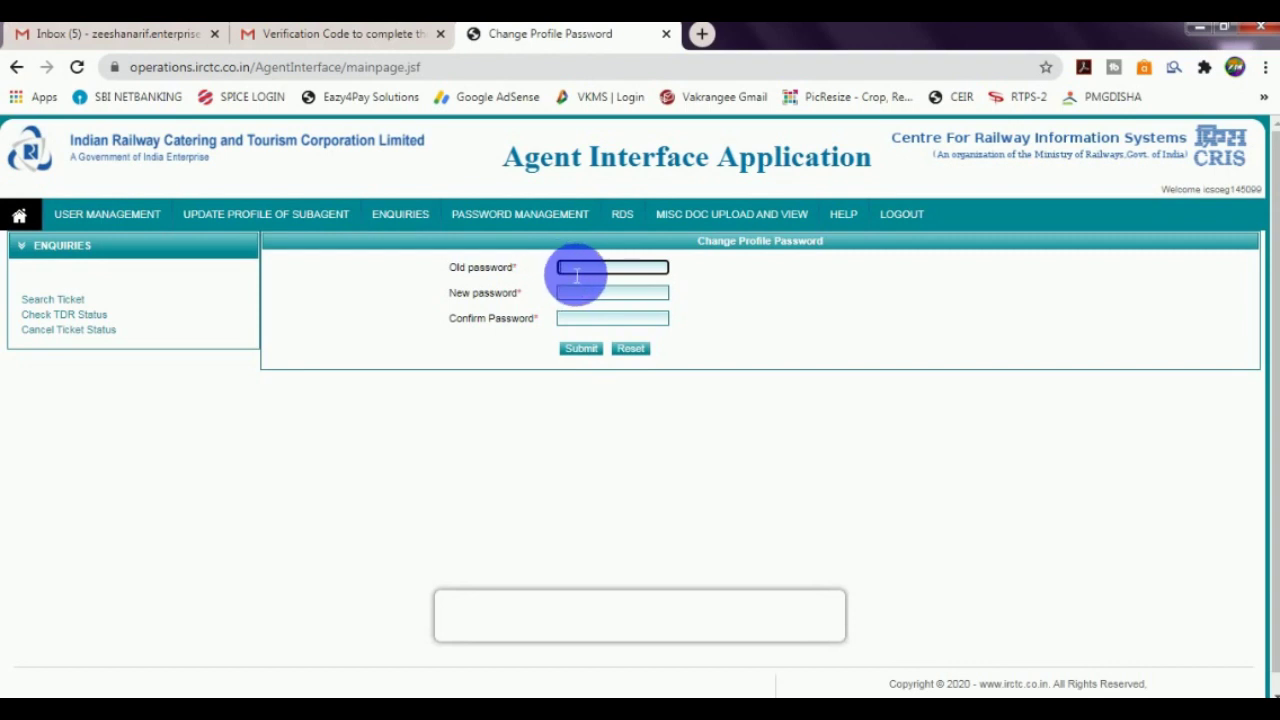
left_click(579, 293)
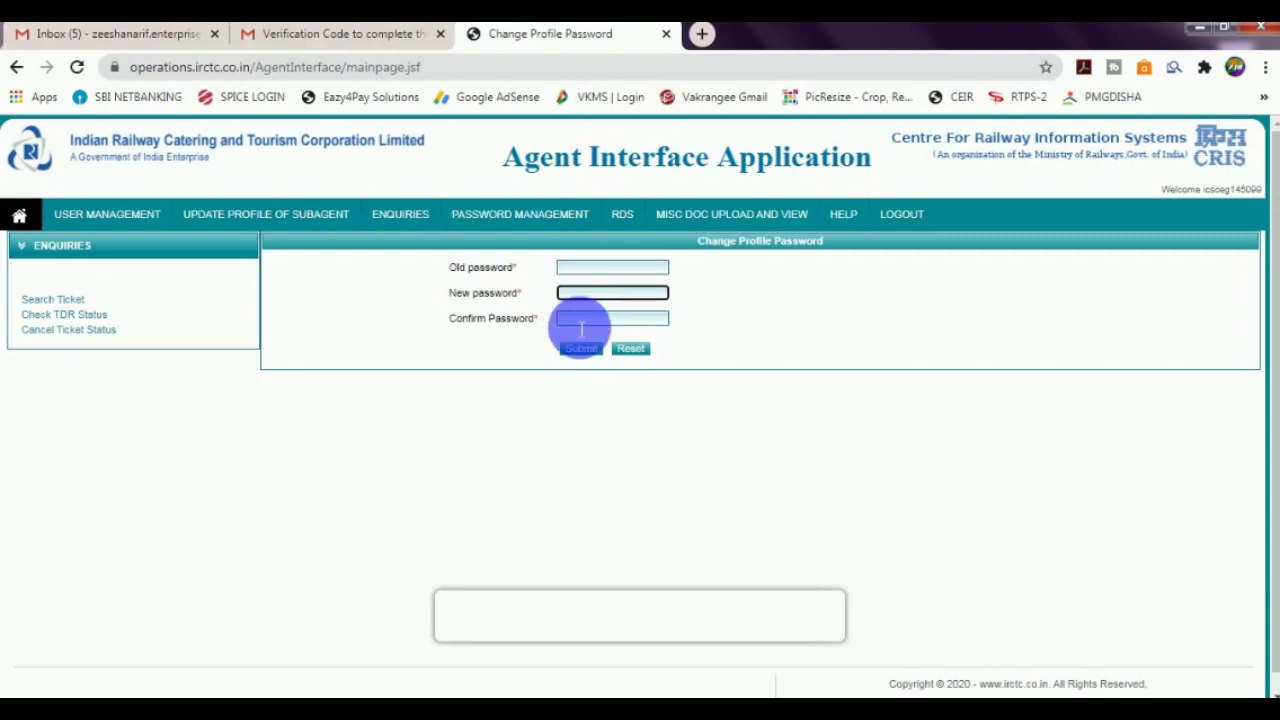
left_click(580, 320)
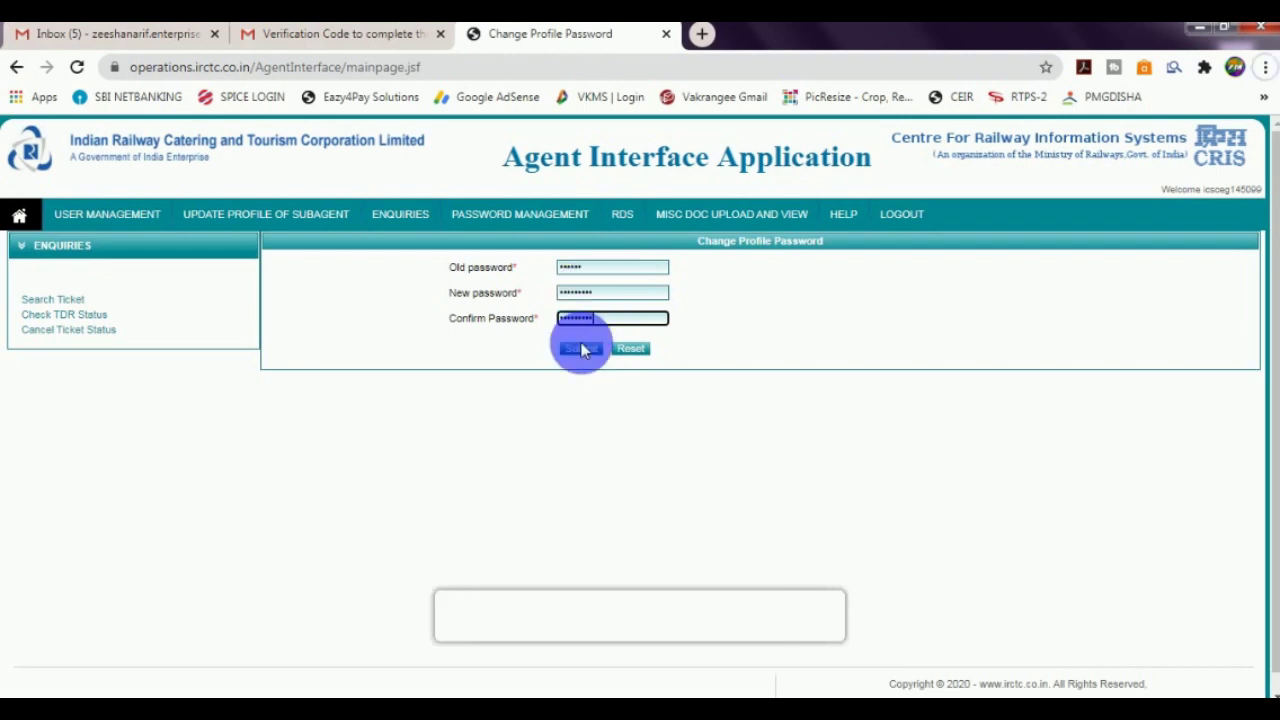
left_click(580, 348)
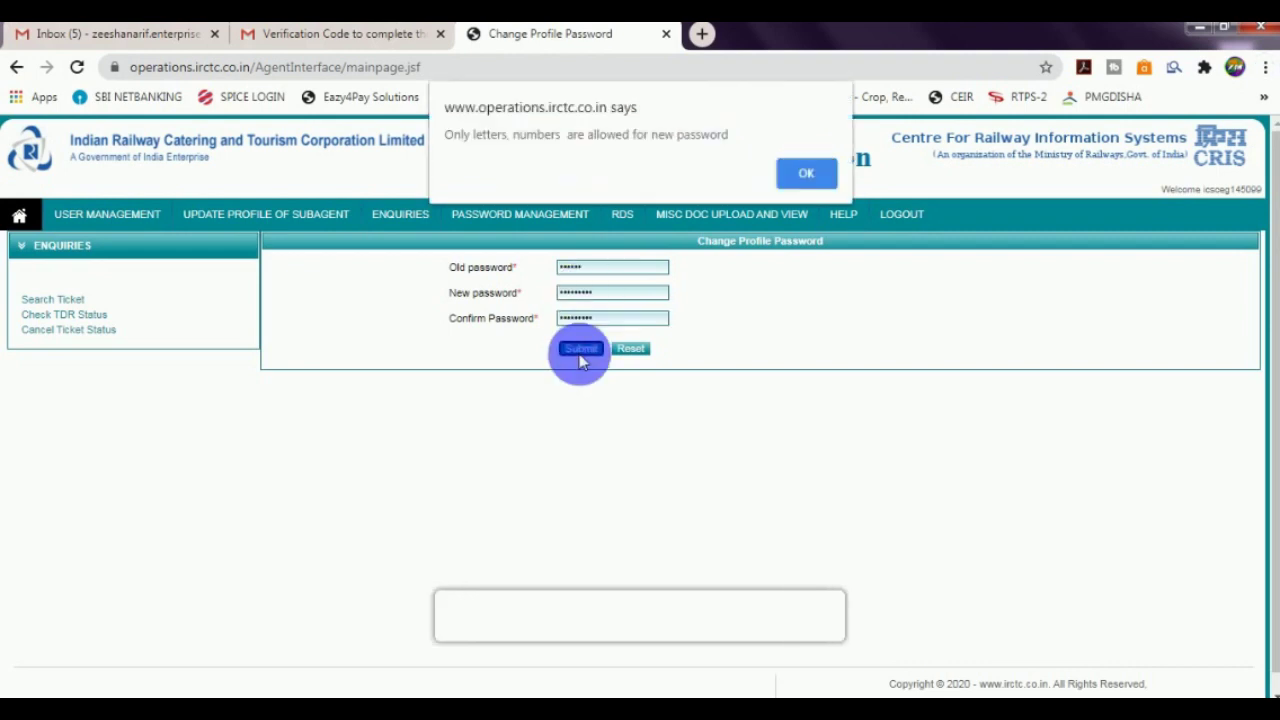
key("Return")
left_click(580, 350)
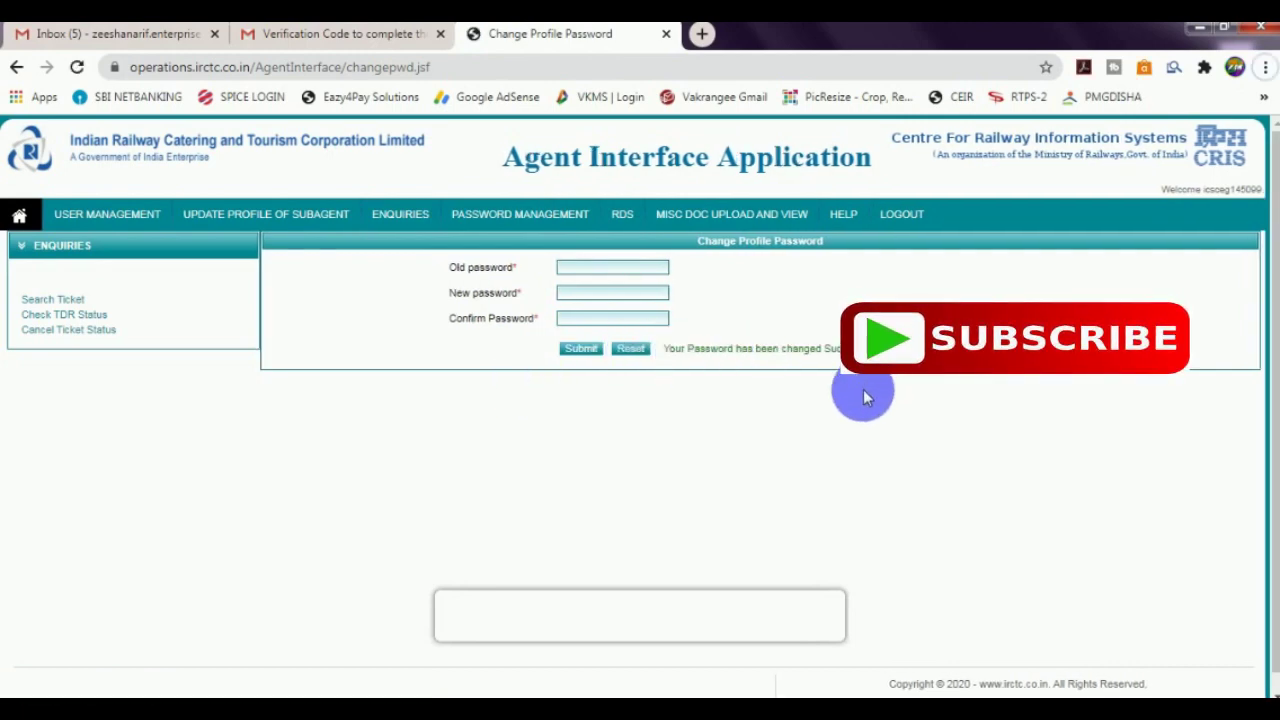
mouse_move(520, 216)
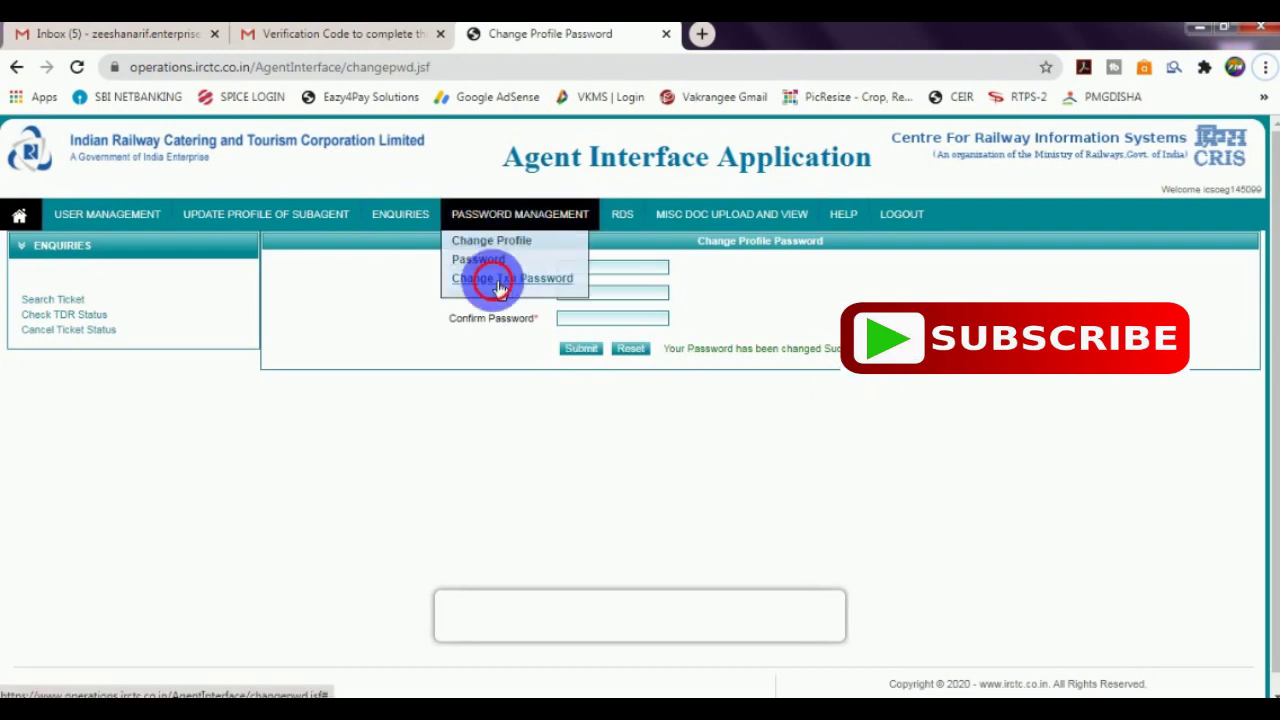
Step: Enter a new transaction password in the Change Transaction Password form and move to Confirm Password
left_click(500, 282)
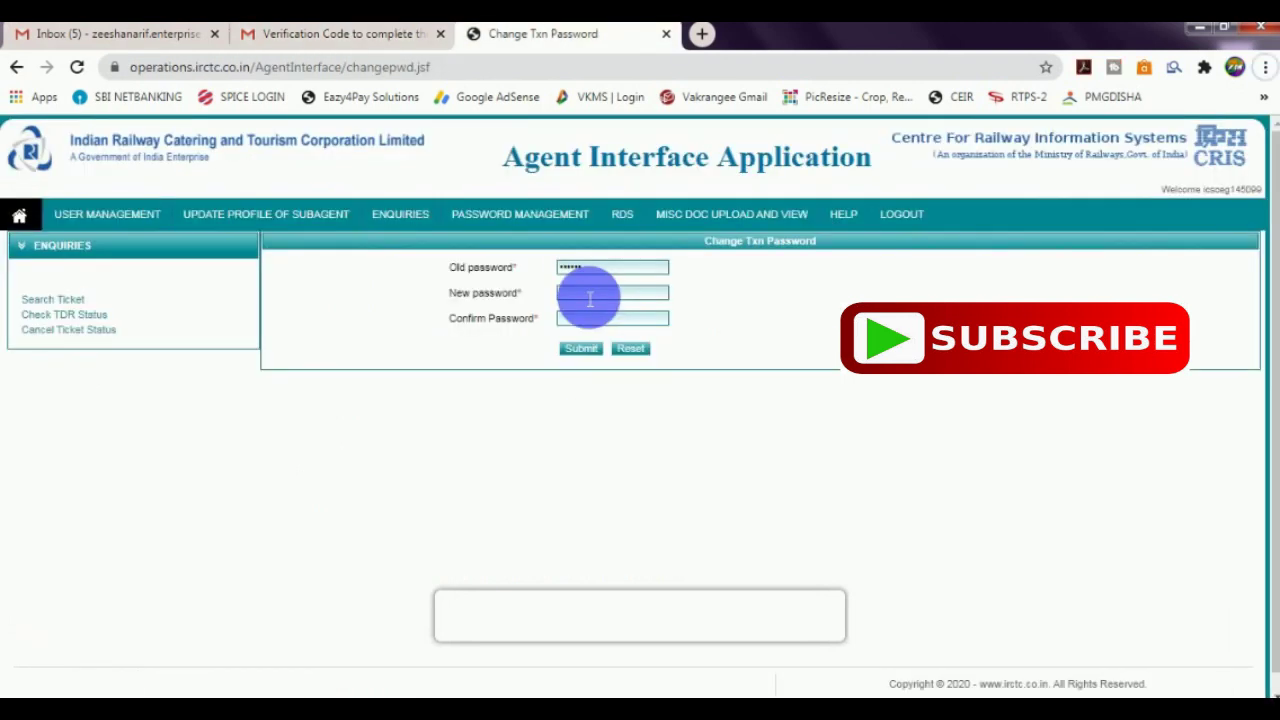
left_click(590, 298)
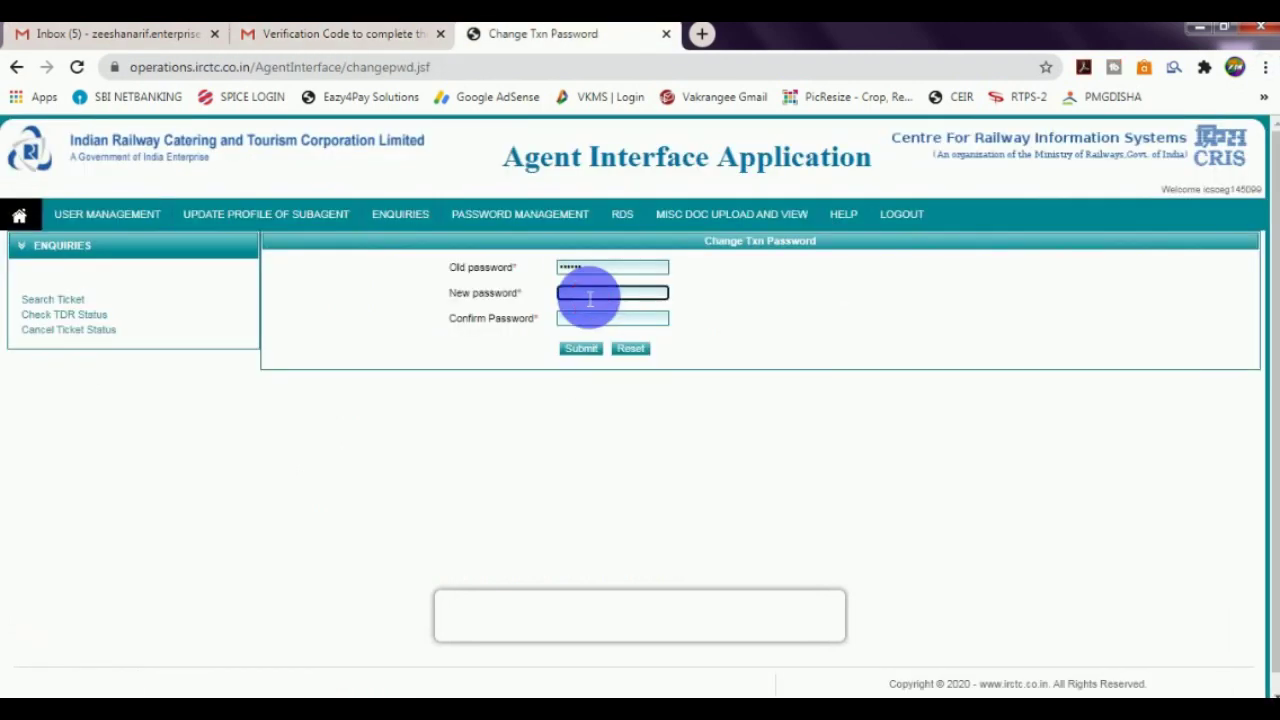
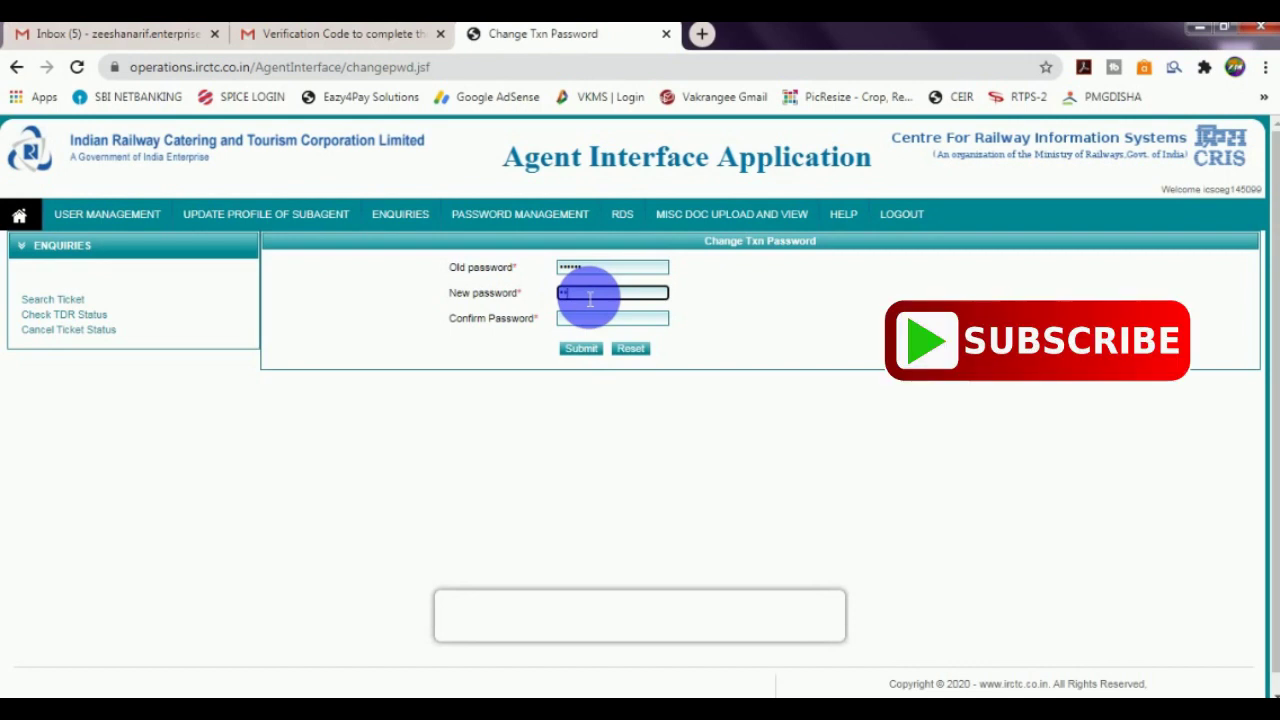
key("Tab")
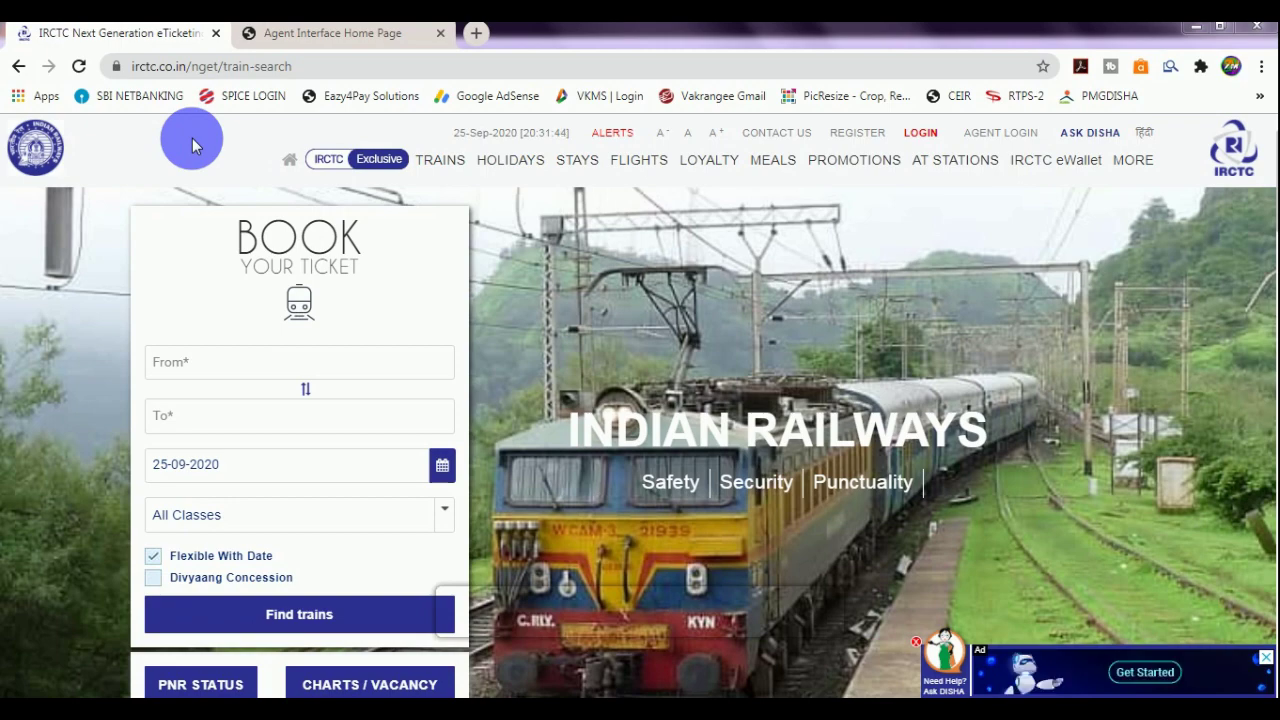
Step: Open the eTicketing login form and fill in the password and captcha
left_click(933, 138)
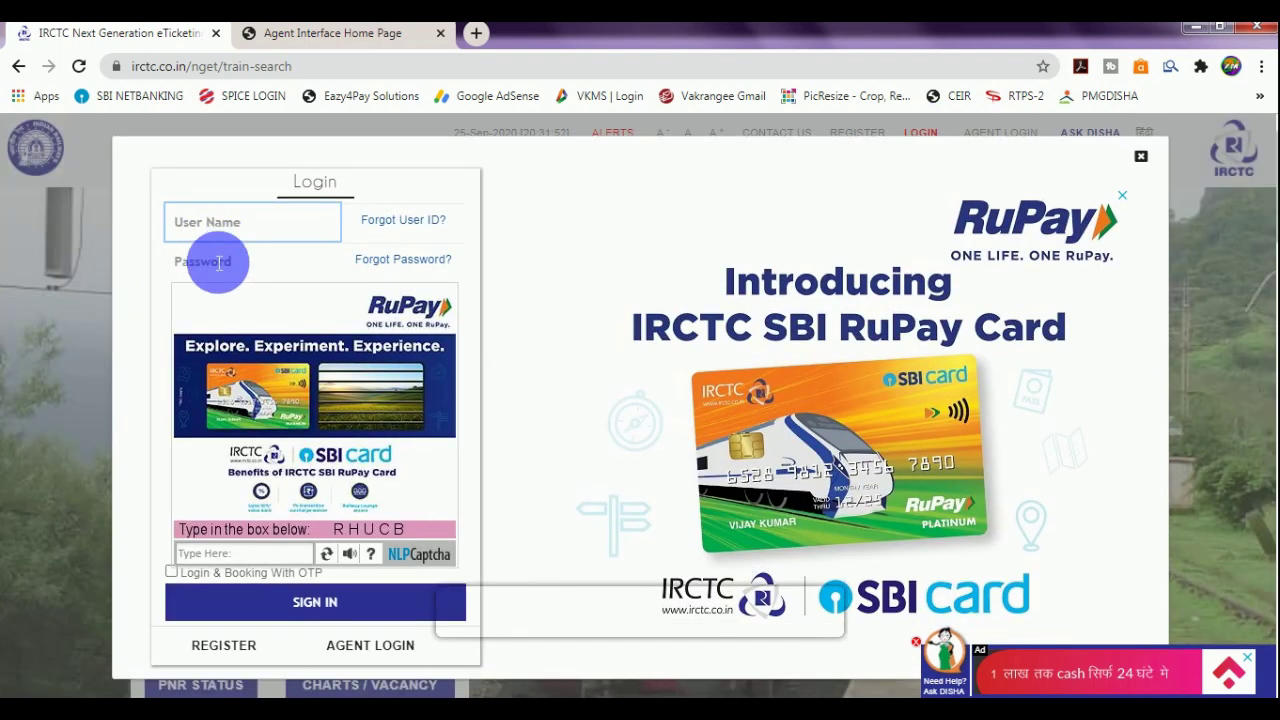
left_click(218, 263)
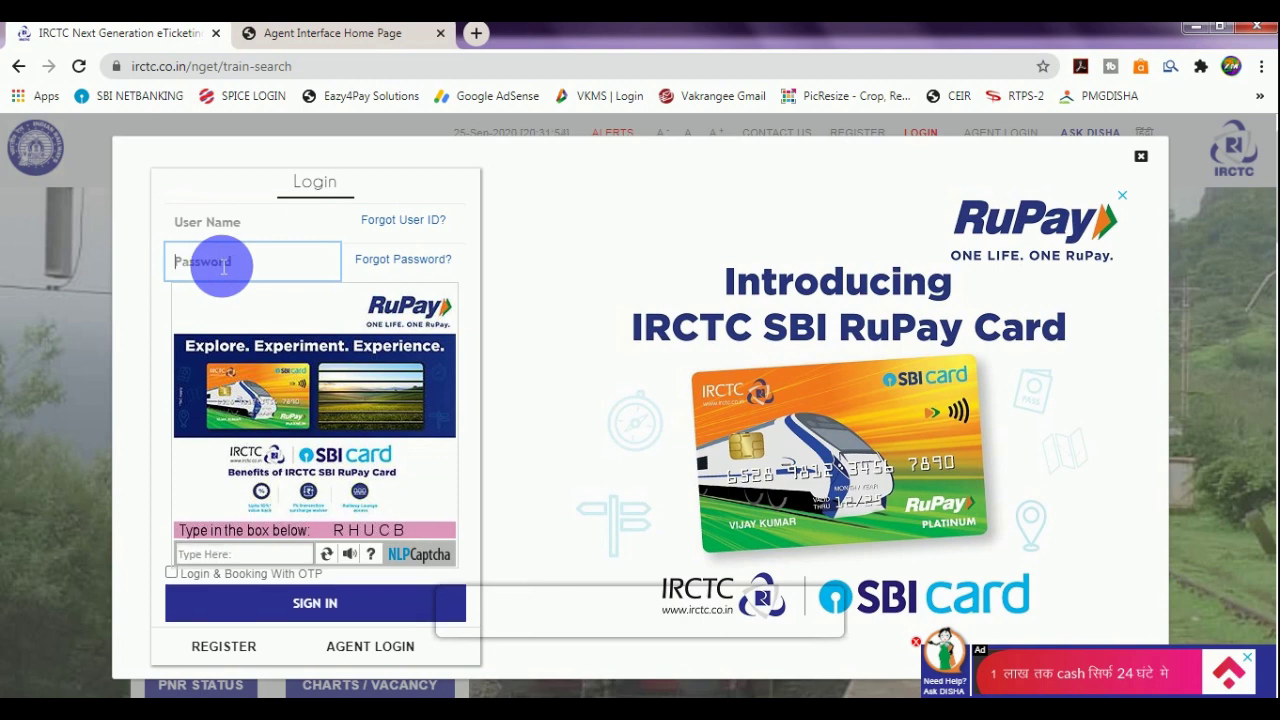
left_click(227, 553)
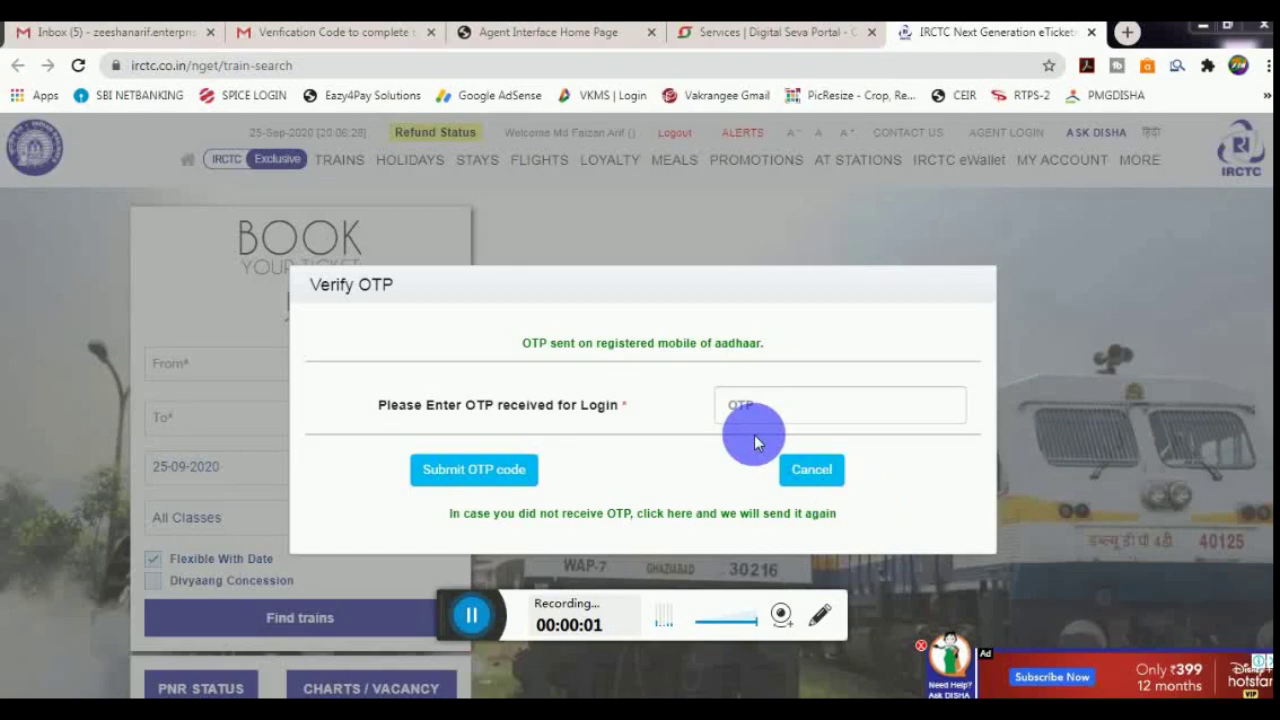
Step: Submit the login OTP and dismiss the travel advisory alert
left_click(742, 406)
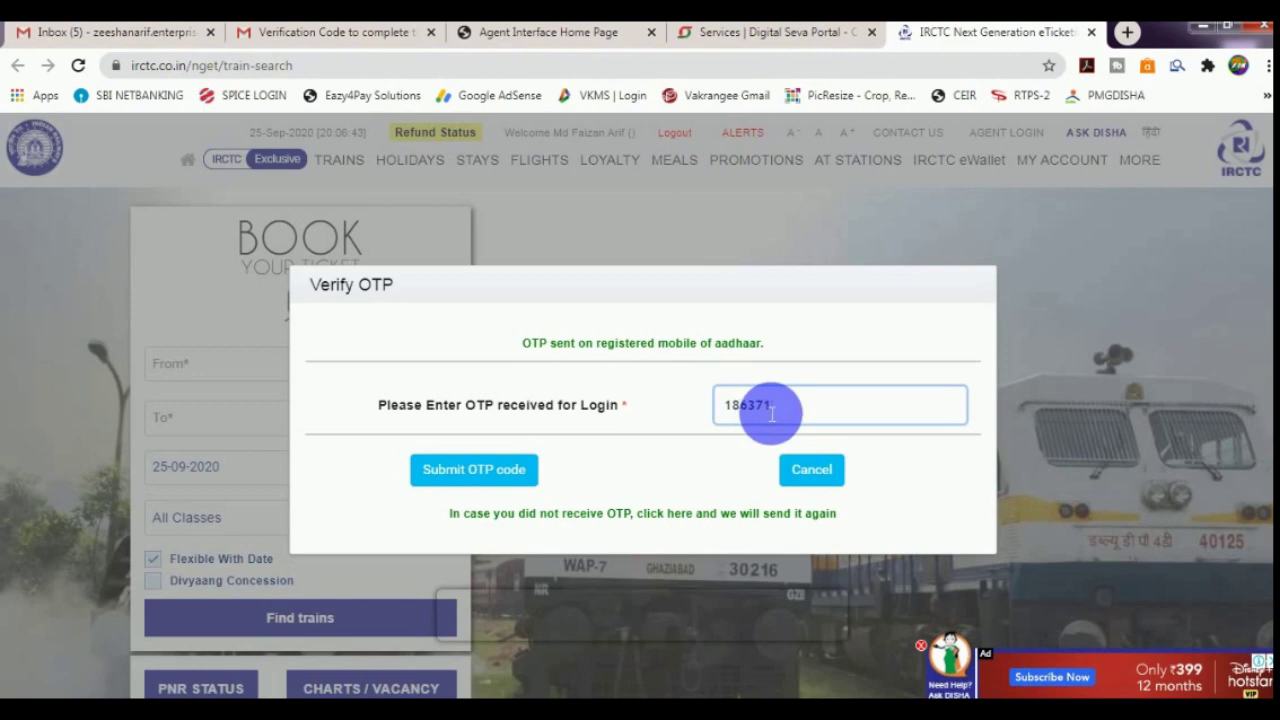
left_click(479, 476)
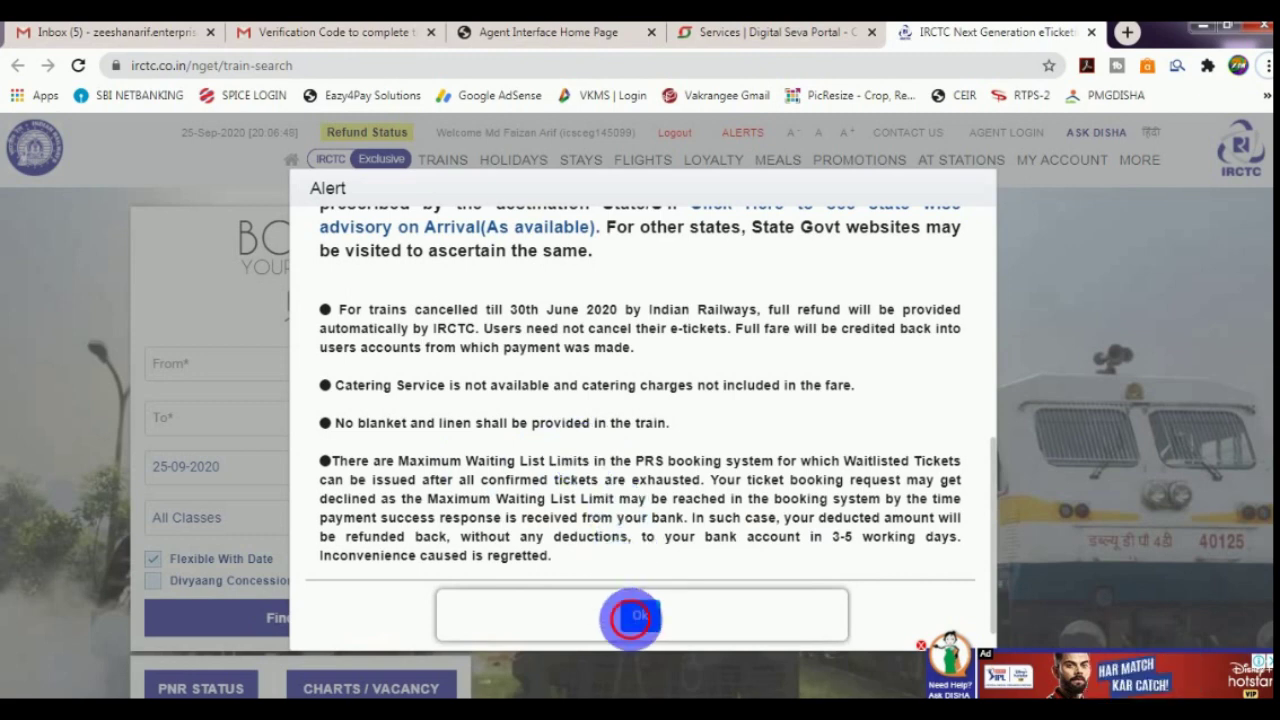
left_click(628, 614)
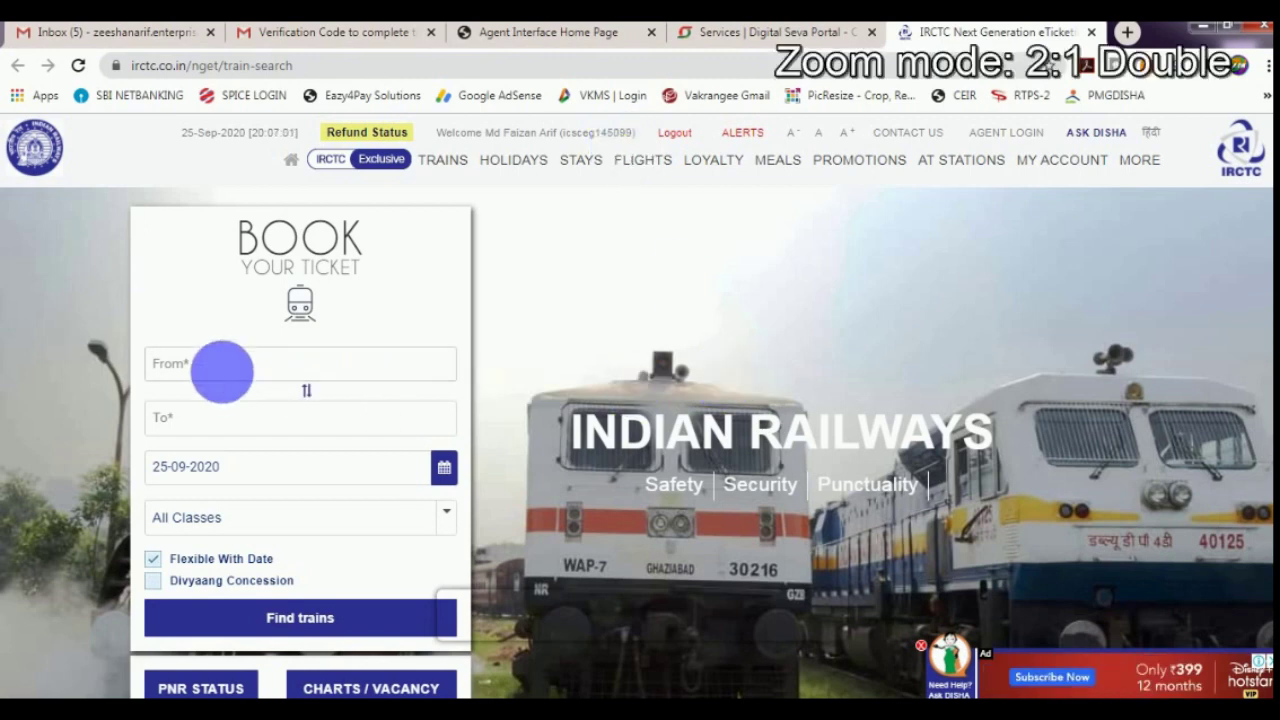
Step: Set the origin to DANAPUR - DNR and begin entering KSR Bengaluru as the destination
left_click(225, 374)
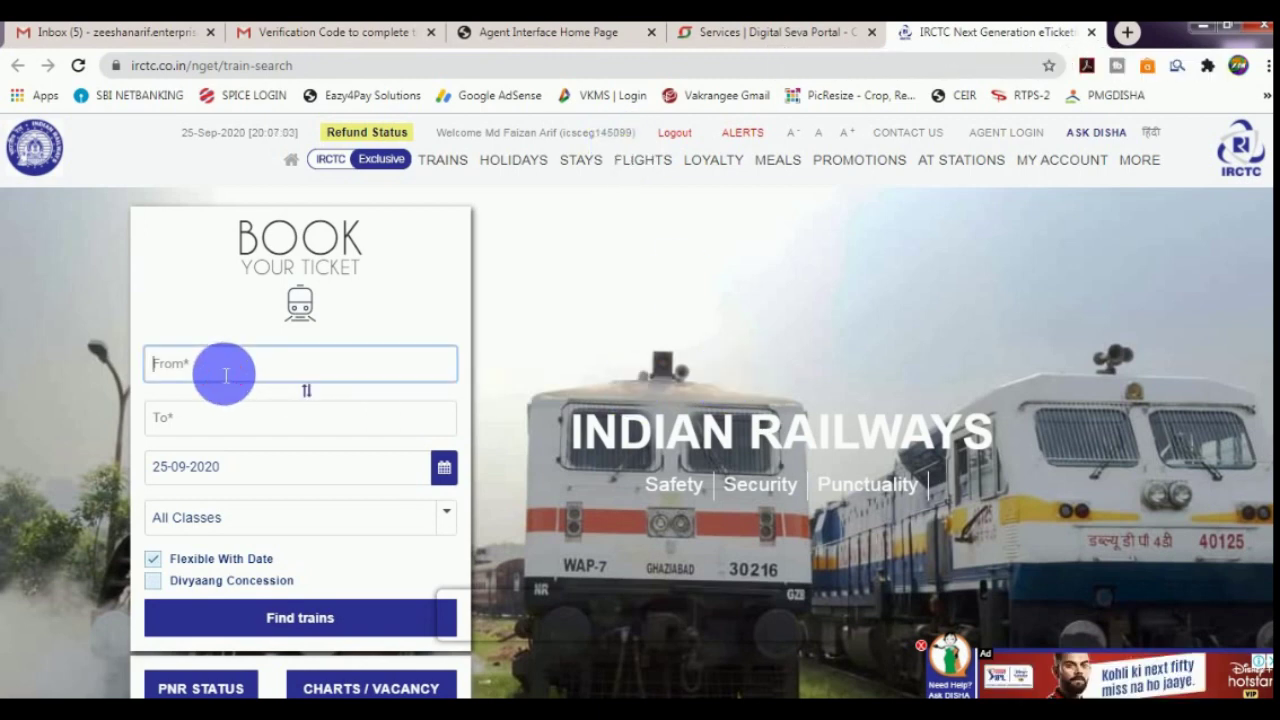
type("DANAPU")
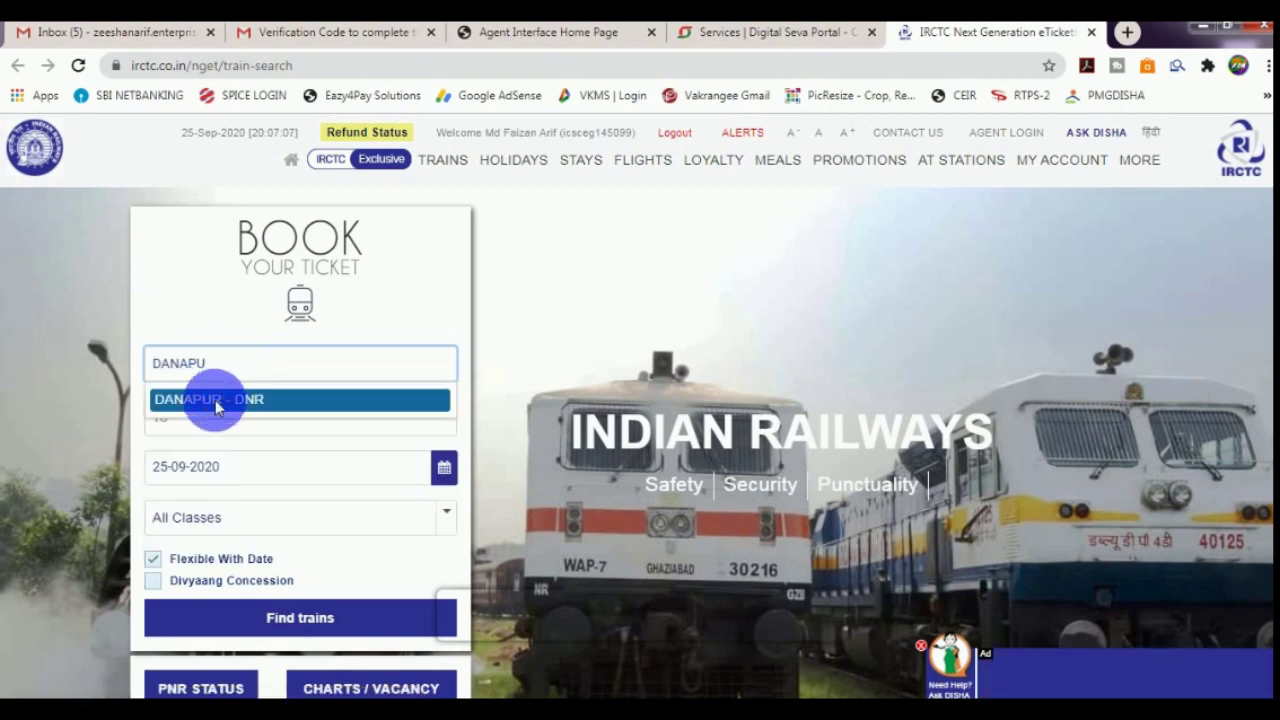
left_click(214, 401)
left_click(220, 417)
type("B")
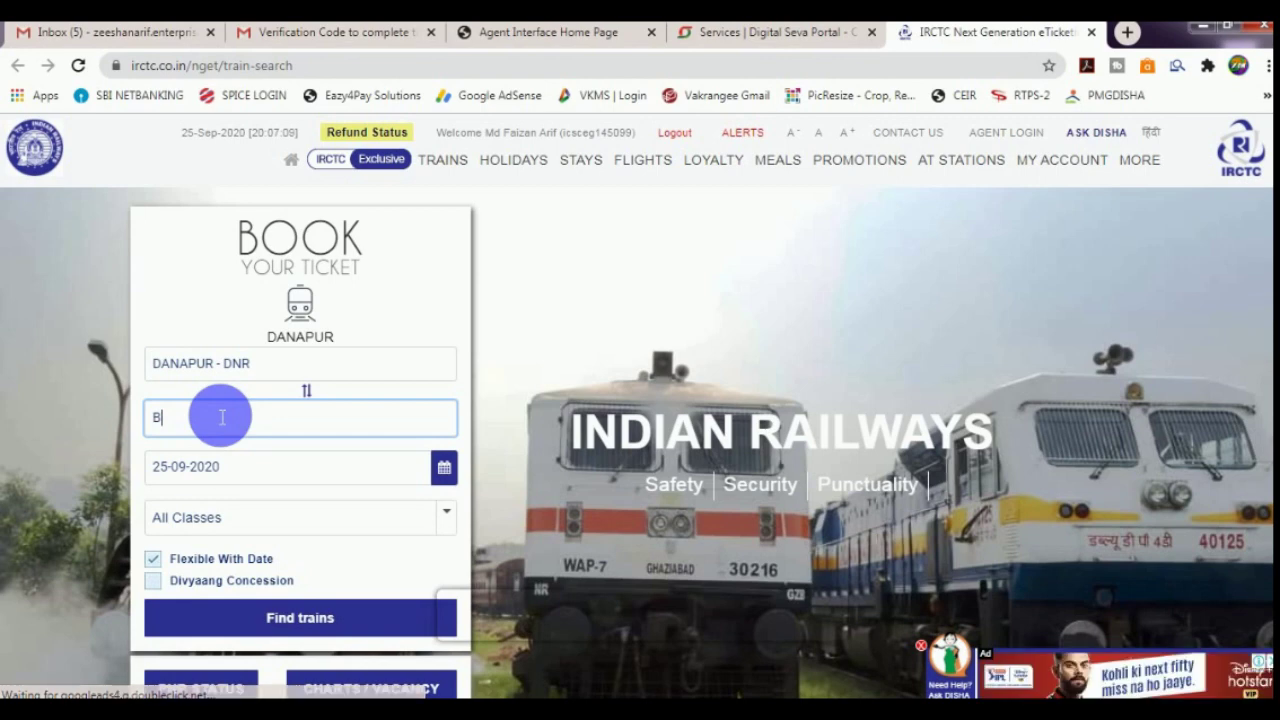
type("AA")
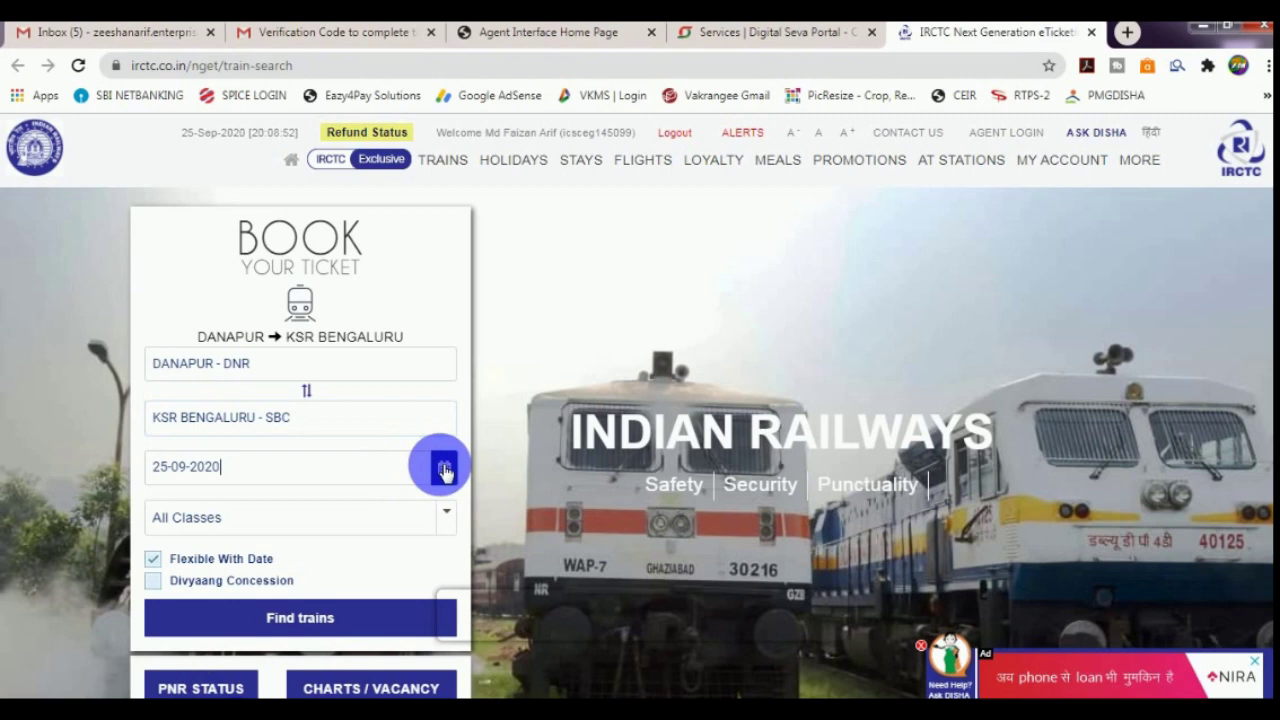
Step: Choose 6 October 2020 as the journey date and keep All Classes
left_click(445, 470)
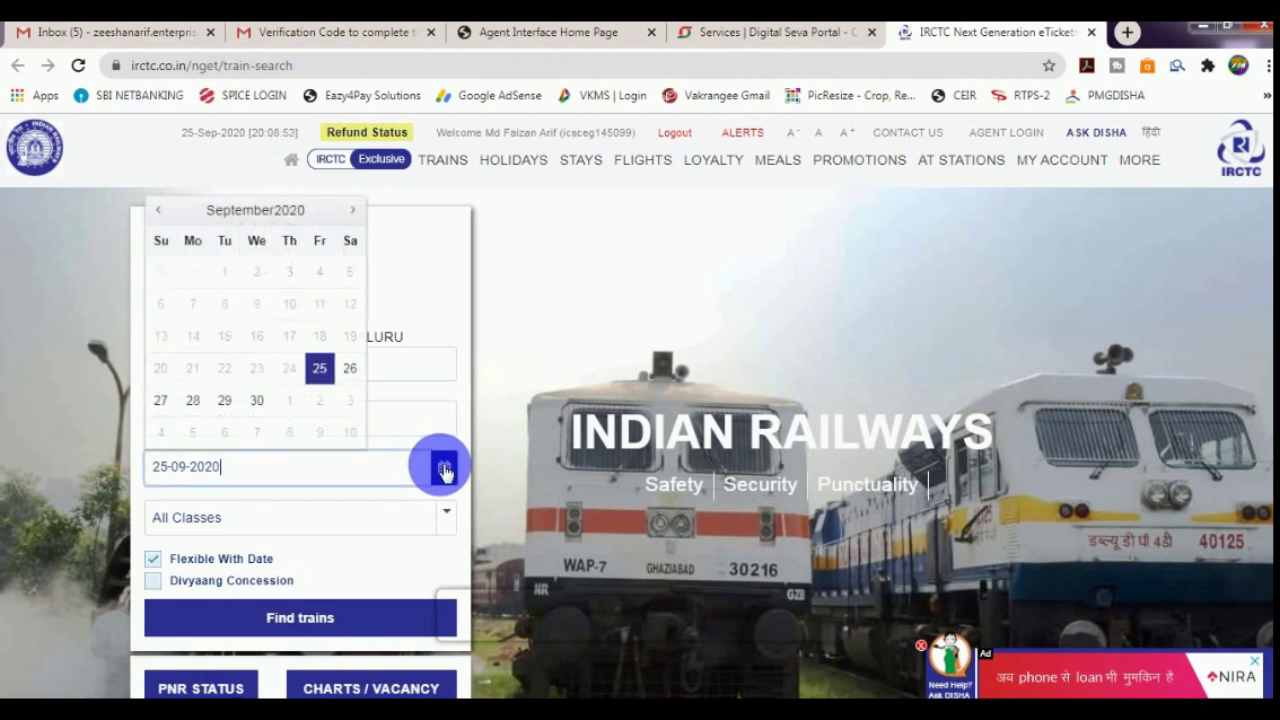
left_click(352, 210)
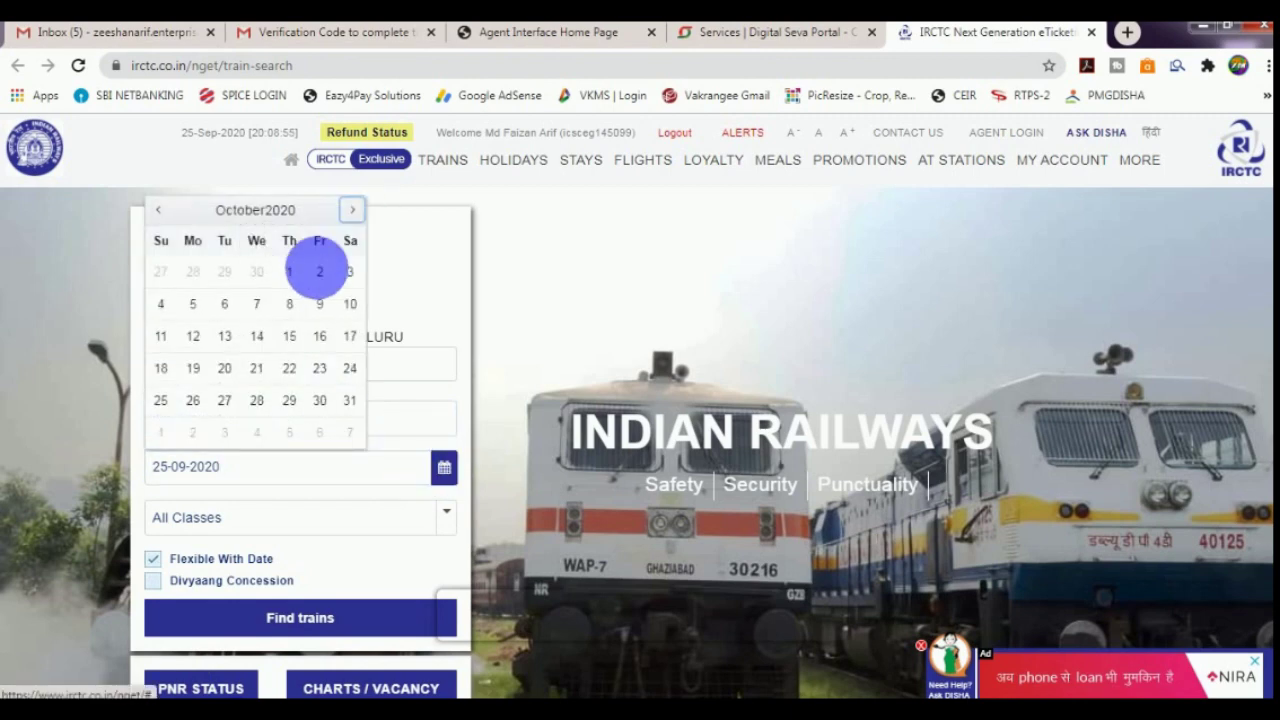
left_click(224, 311)
left_click(216, 520)
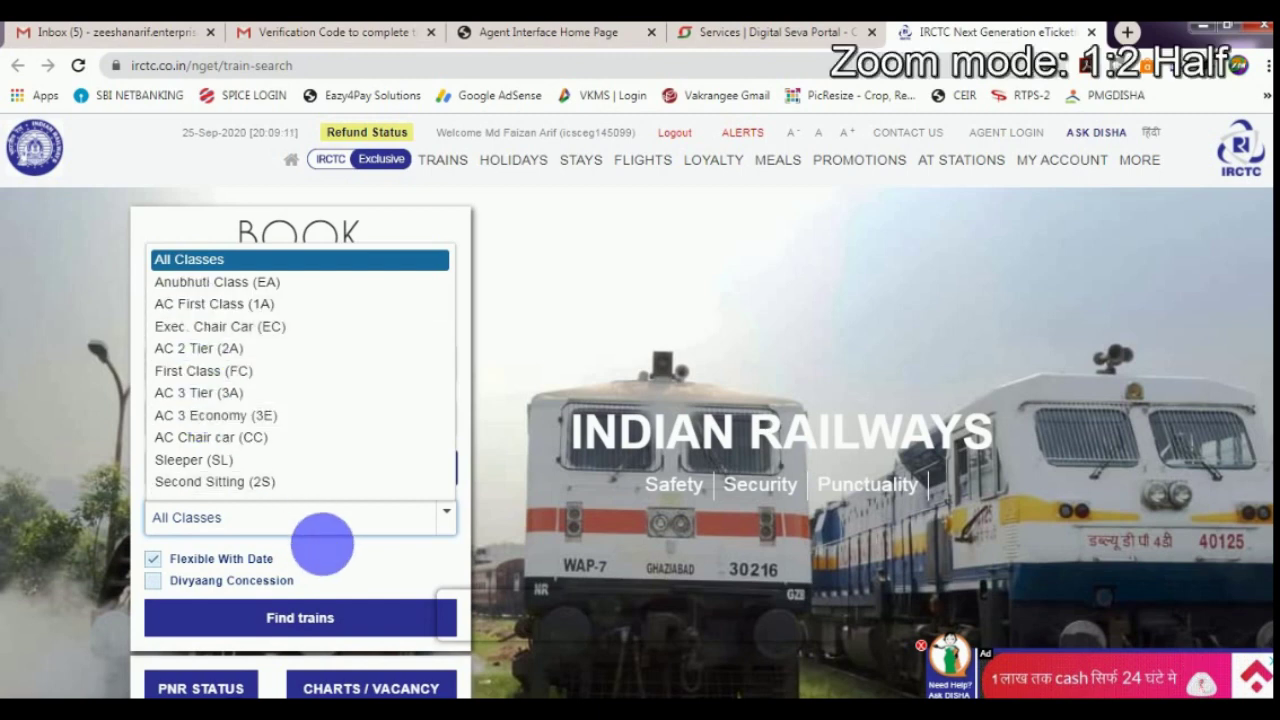
left_click(335, 565)
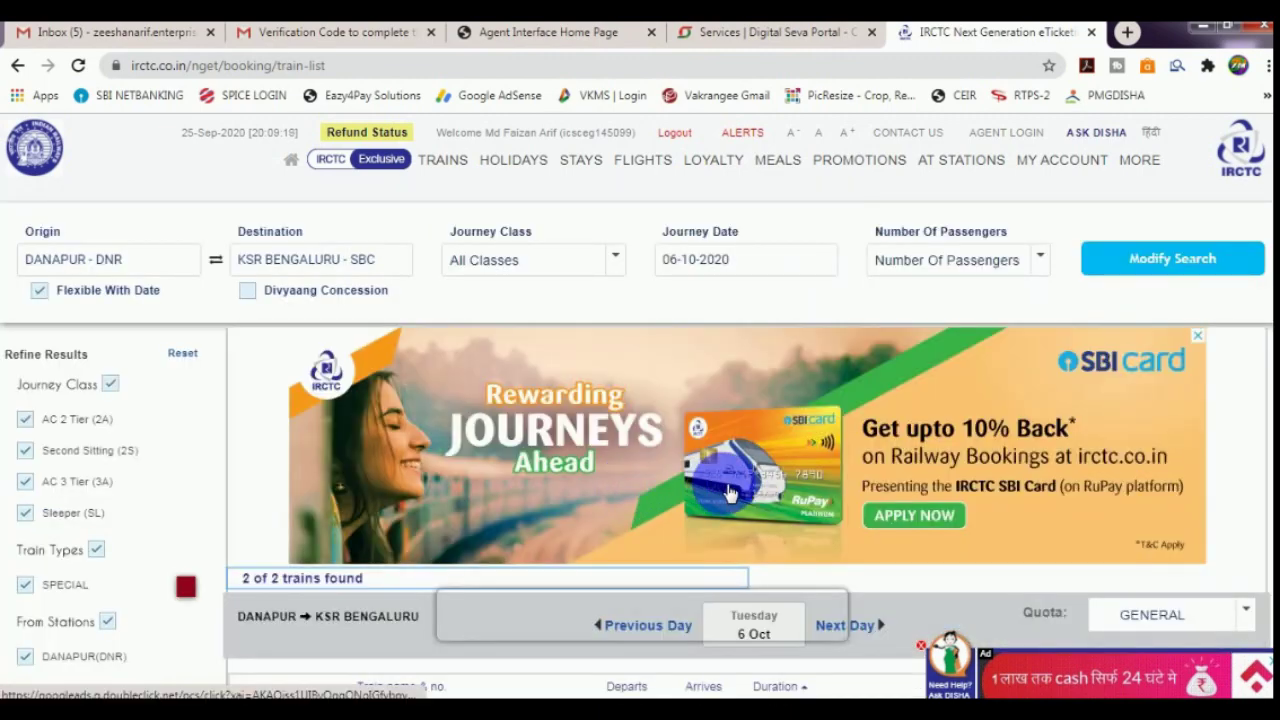
Step: Check AC 3 Tier (3A) availability and fare for DNR SBC SPL (02296): waitlisted 6–11 Oct, ₹2,355.00
scroll(730, 492, "down", 2)
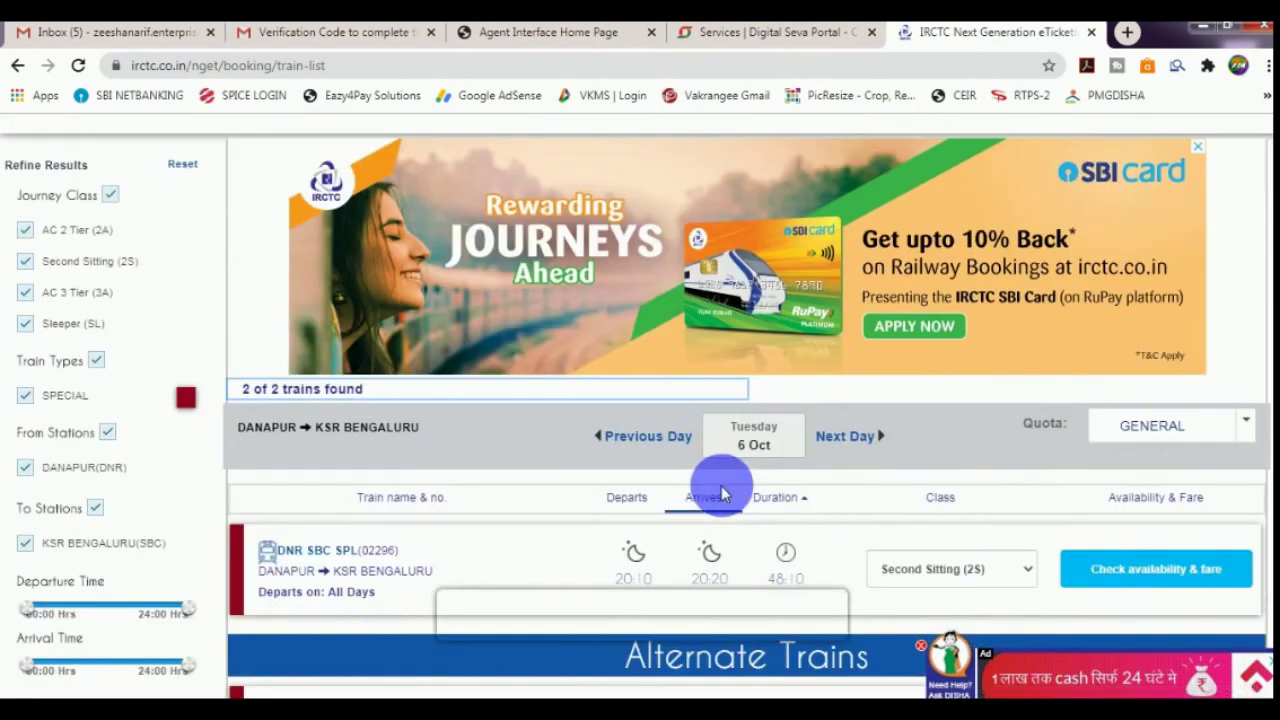
scroll(722, 492, "down", 2)
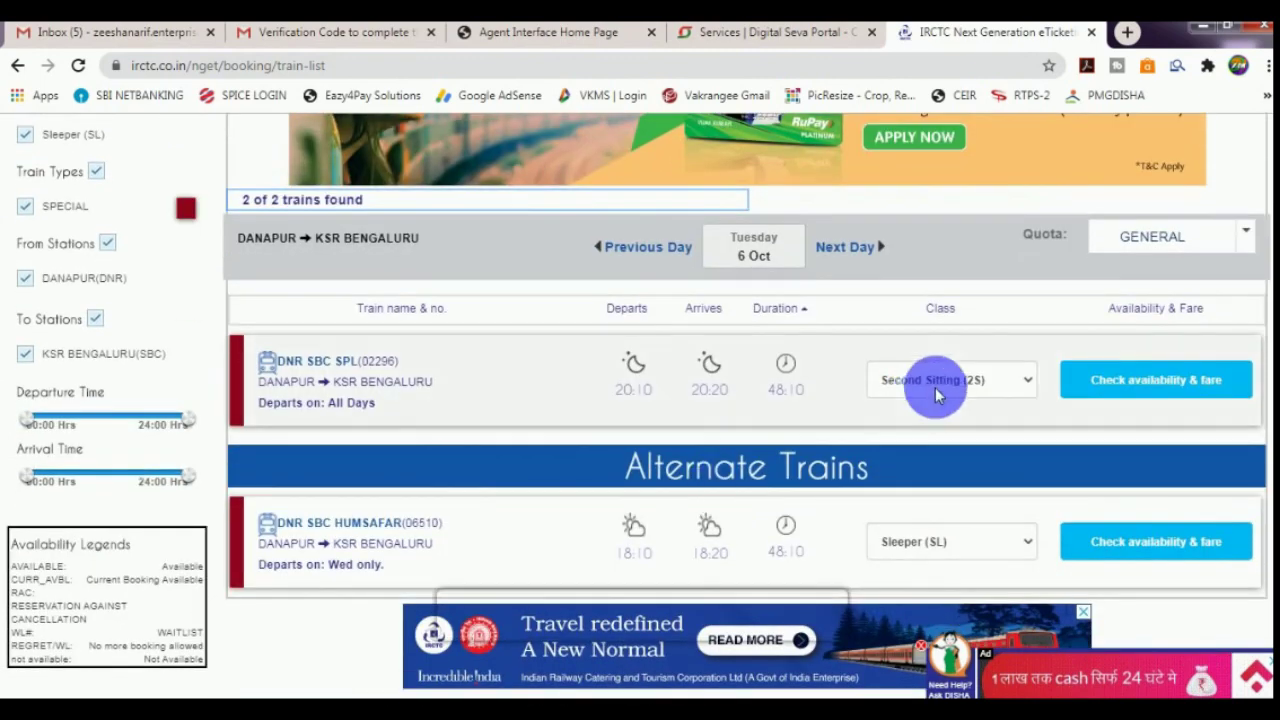
left_click(945, 389)
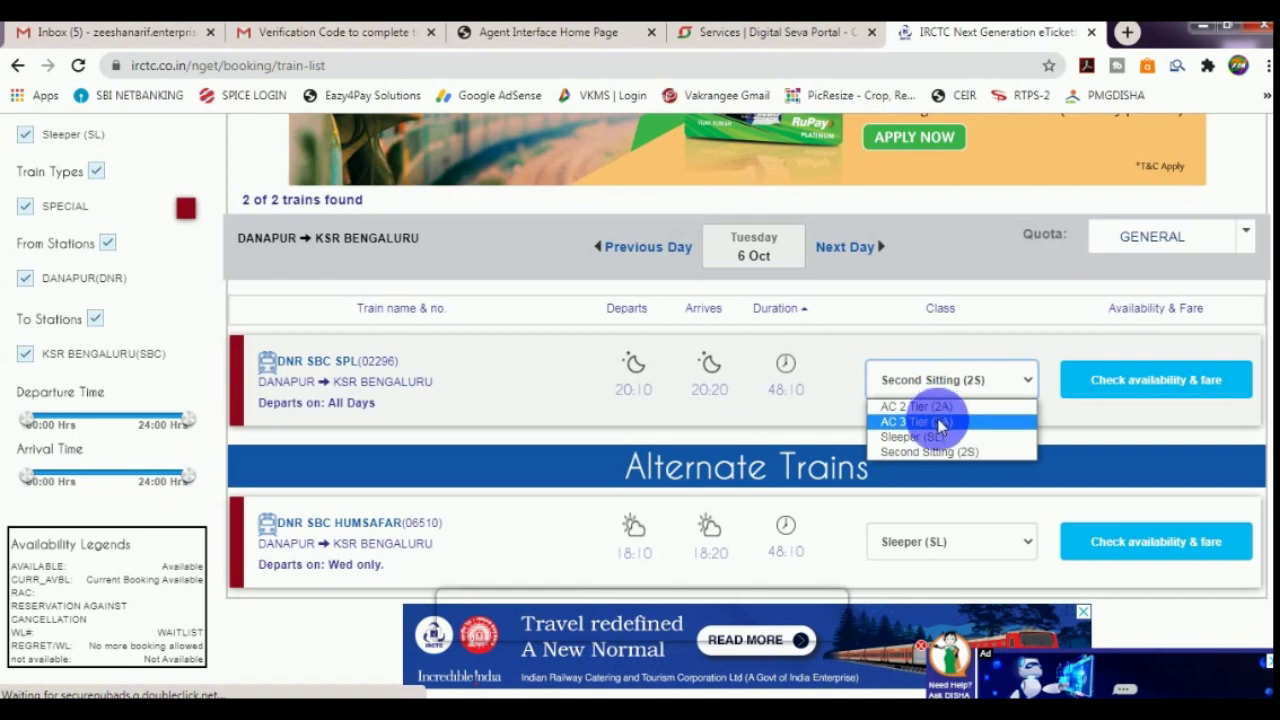
left_click(938, 424)
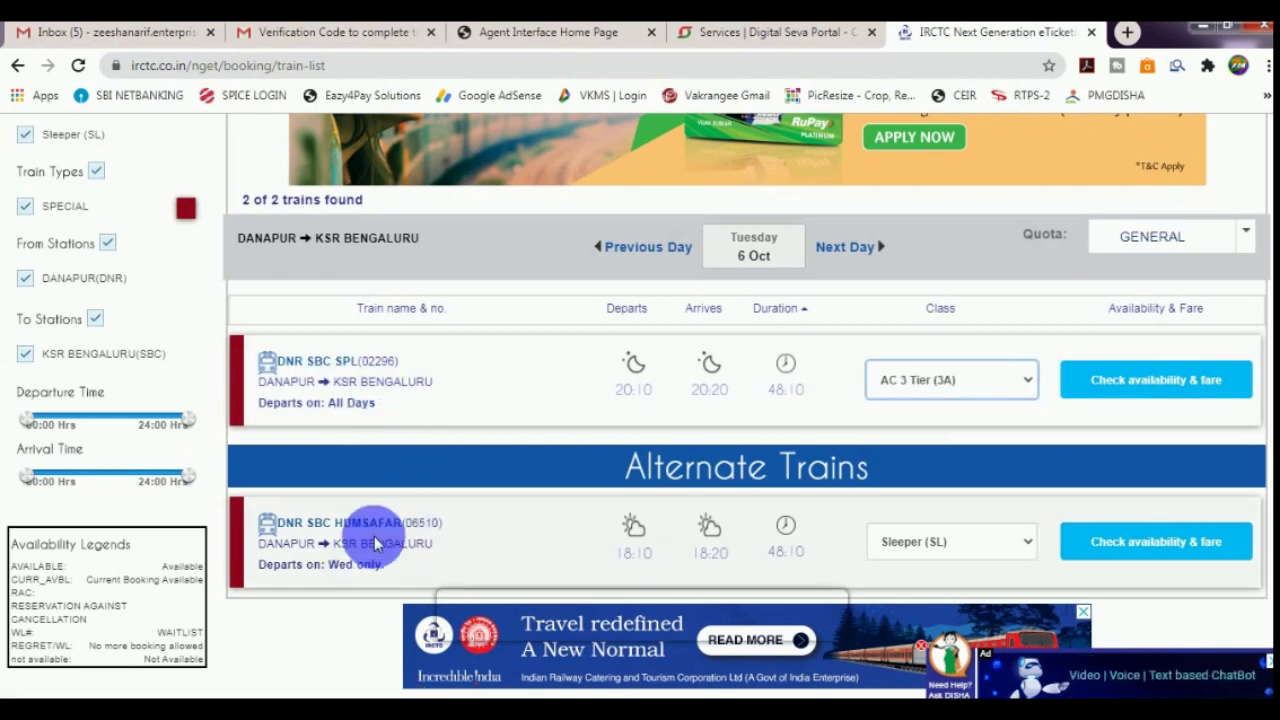
left_click(1130, 383)
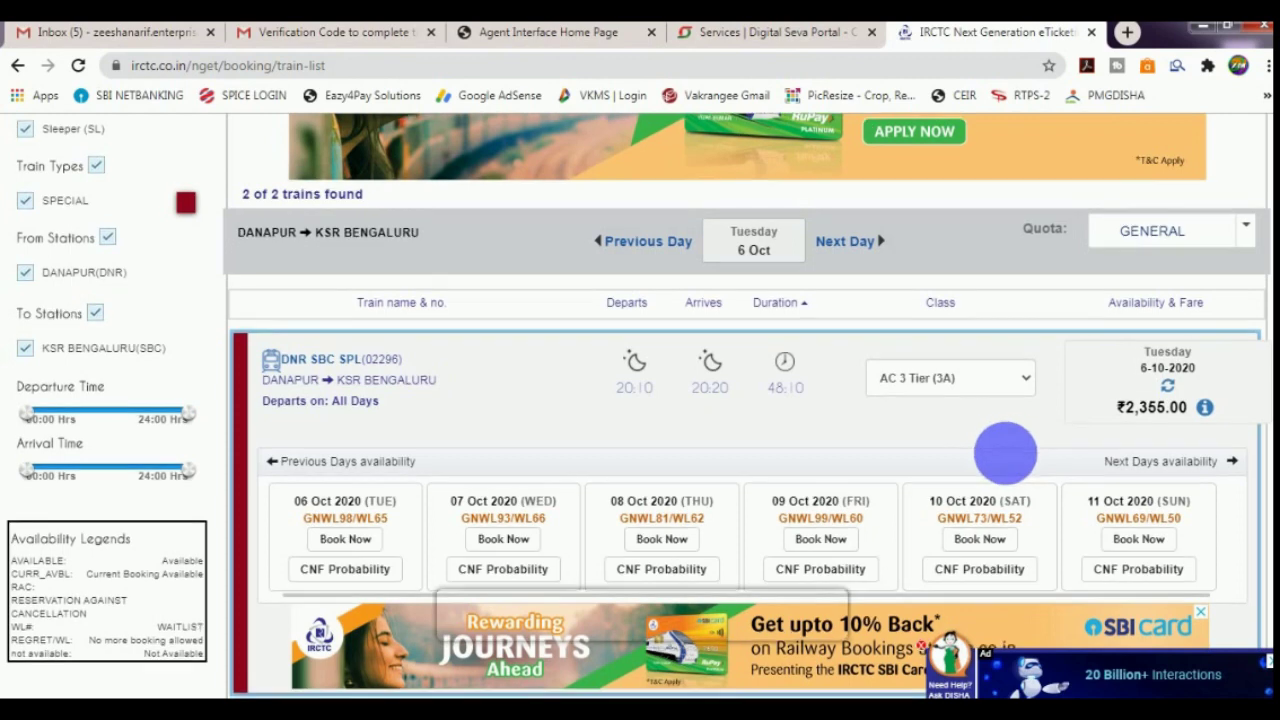
scroll(1006, 449, "down", 1)
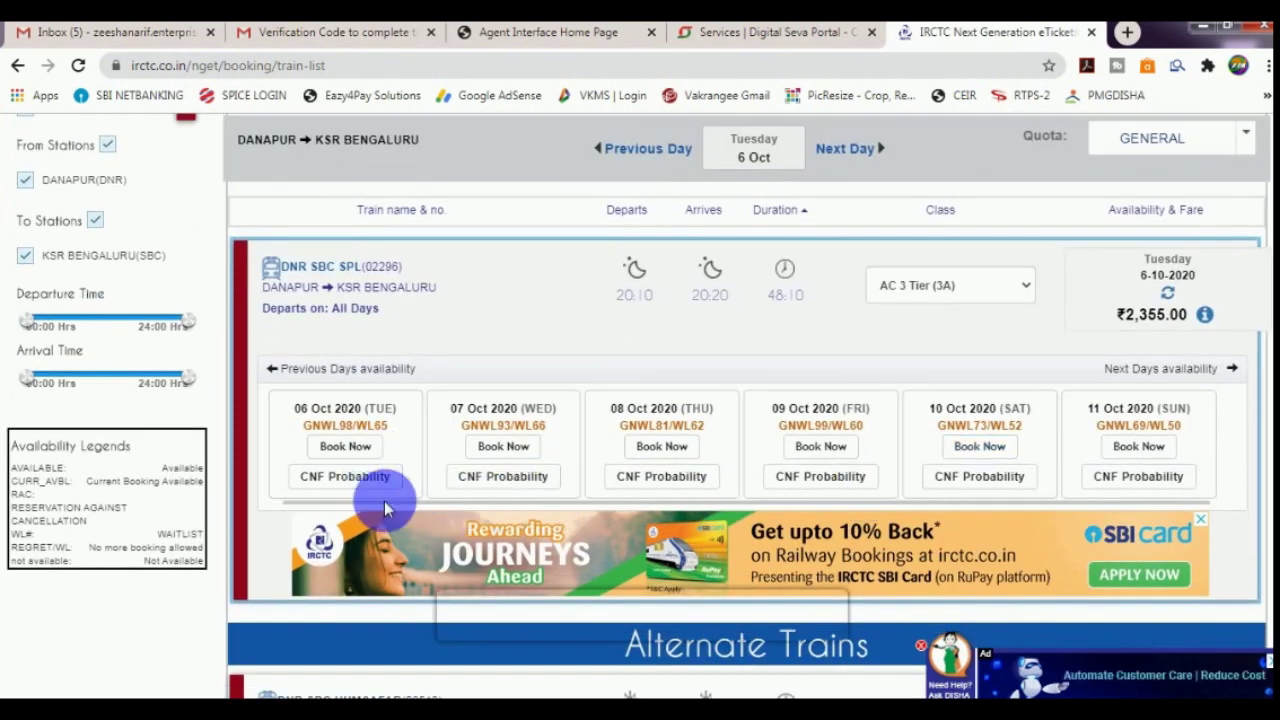